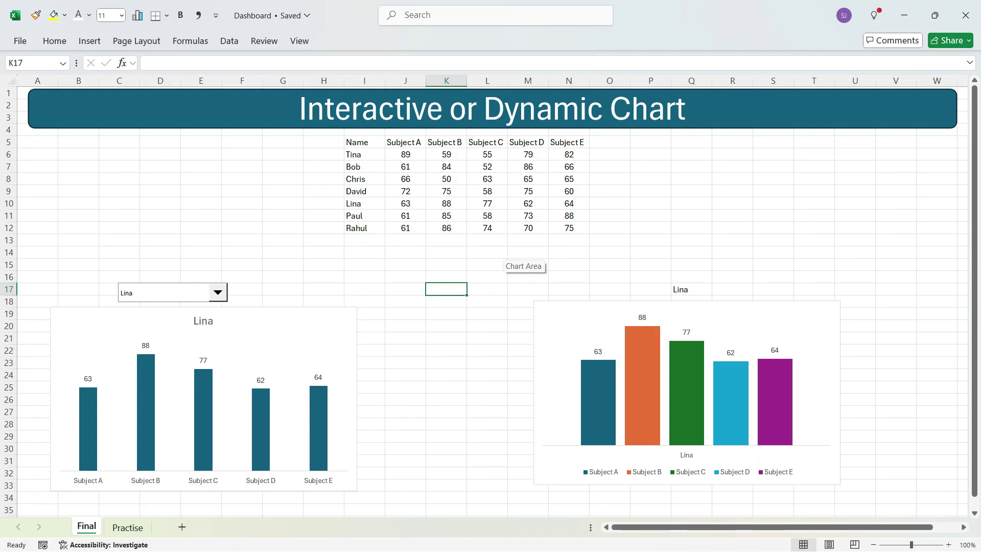
# Step: Test the combo box above the single-coloured chart by choosing the third student, the fifth student and the third student again
pyautogui.moveTo(364, 142); pyautogui.dragTo(364, 228)
pyautogui.moveTo(404, 142); pyautogui.dragTo(528, 216)
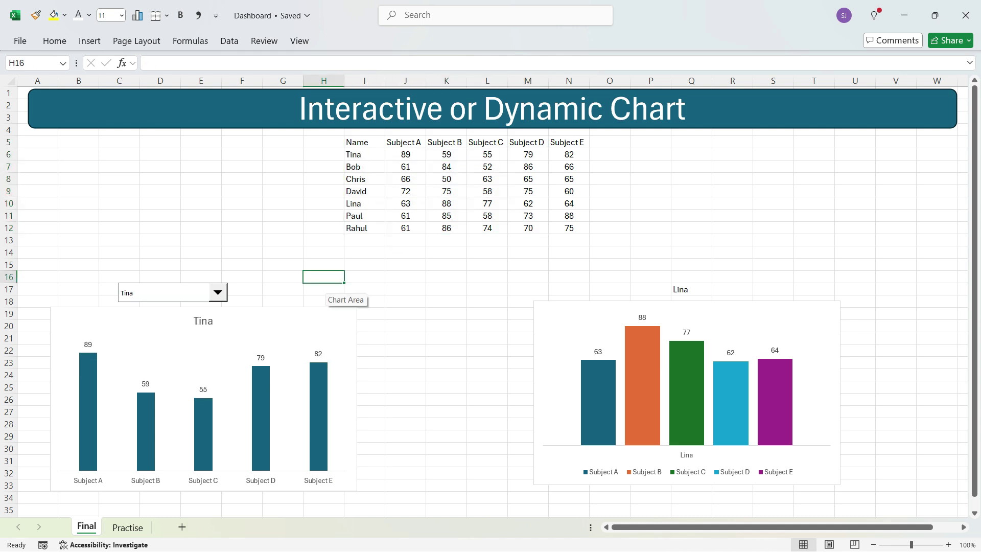
pyautogui.click(218, 292)
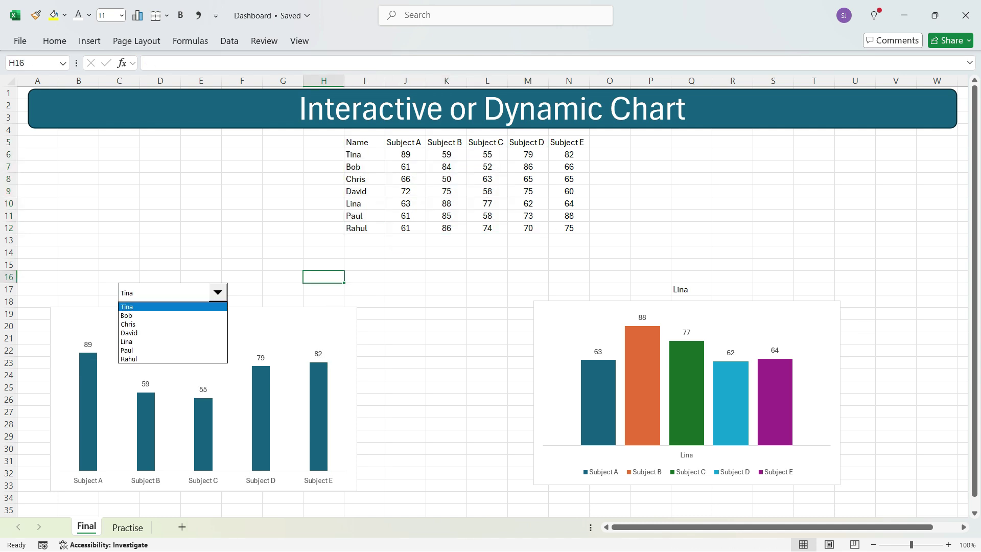
pyautogui.click(172, 324)
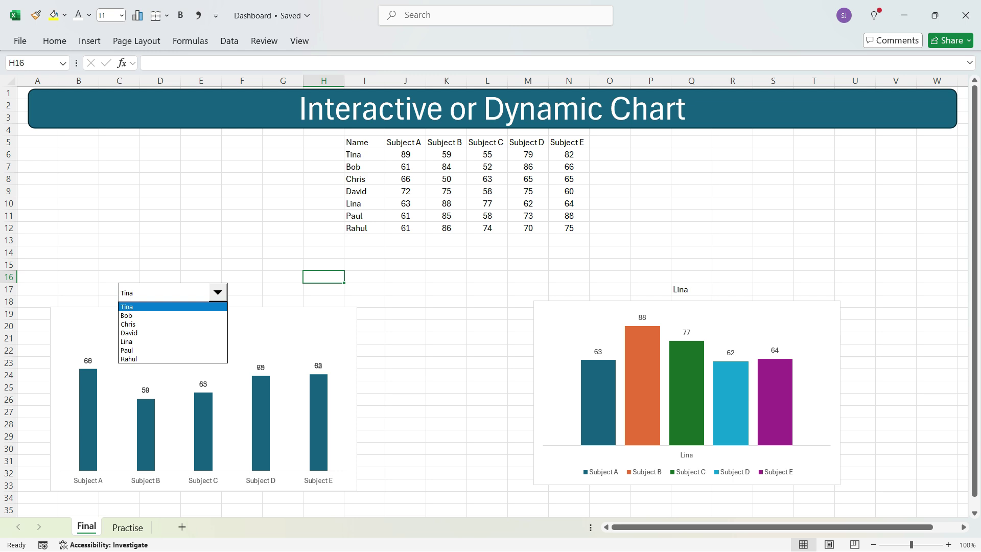
pyautogui.click(173, 324)
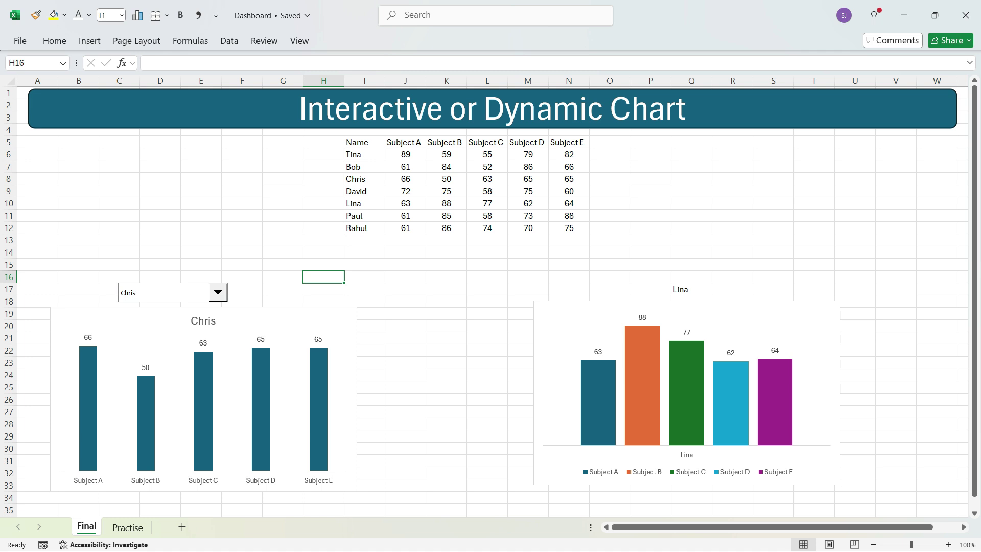
pyautogui.click(218, 293)
pyautogui.click(128, 341)
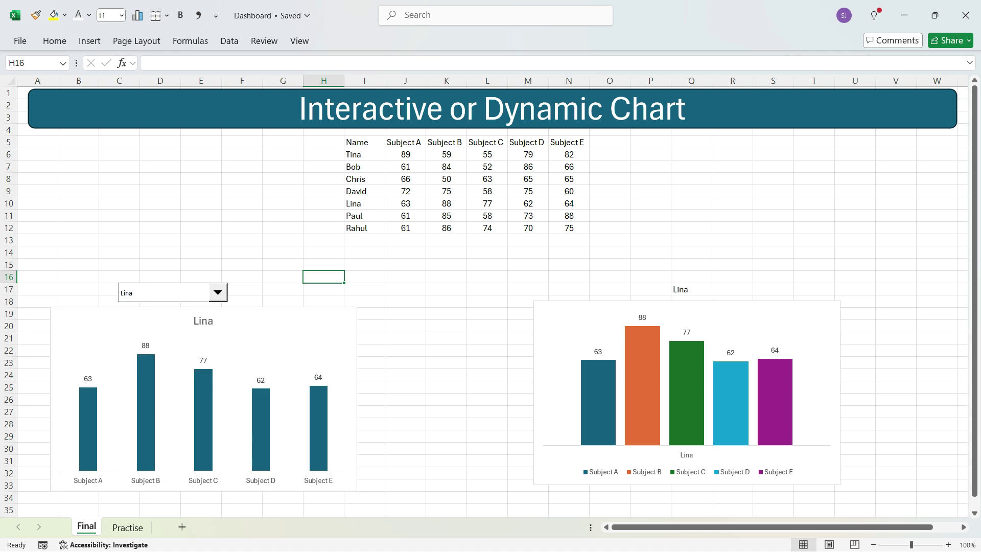
pyautogui.click(218, 293)
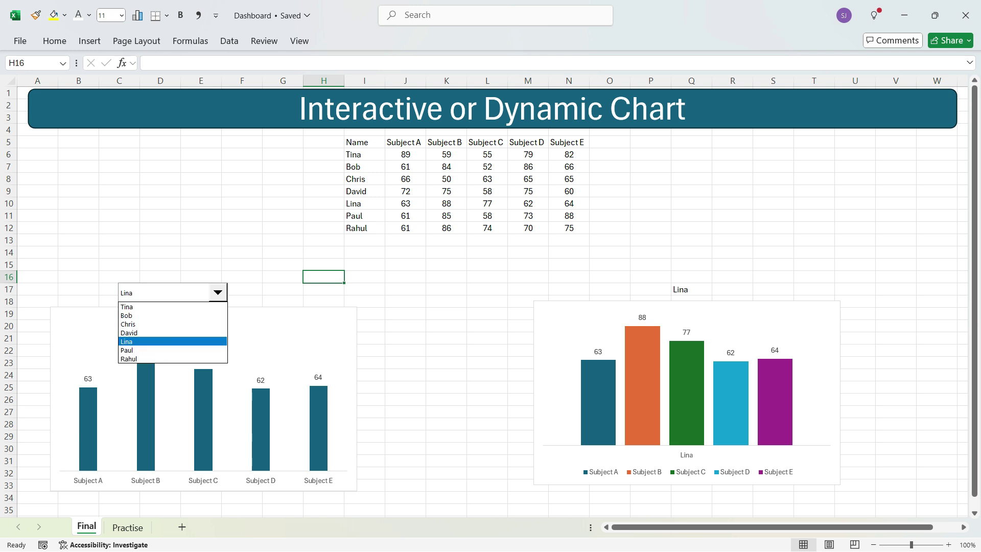
pyautogui.click(128, 323)
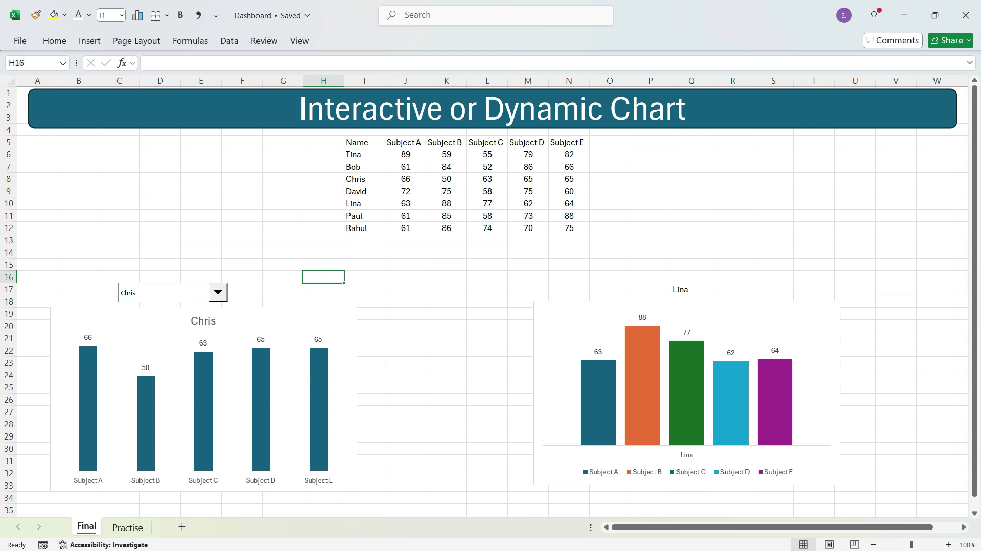
# Step: Choose the third student from the validation list in cell Q17 to update the multicoloured chart
pyautogui.click(692, 289)
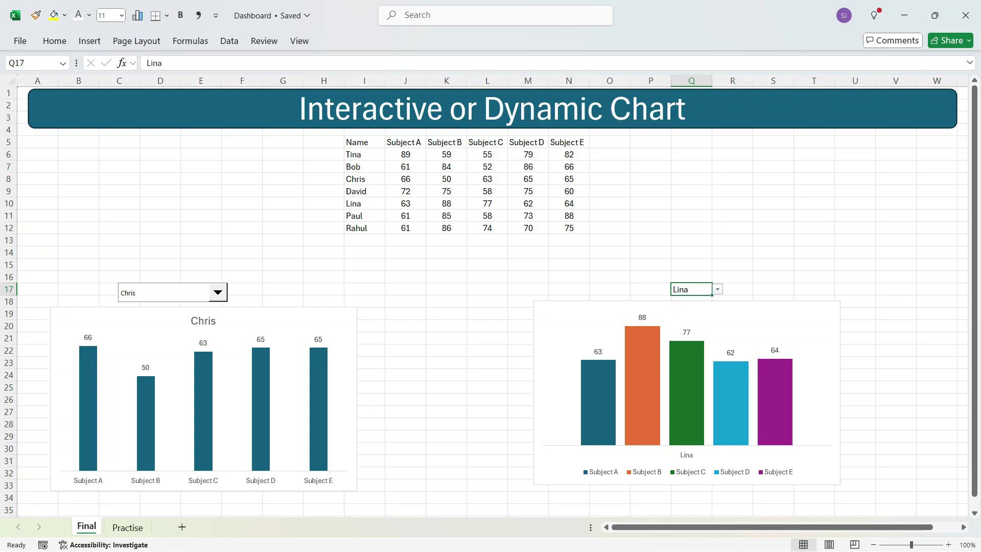
pyautogui.hotkey('alt', 'Down')
pyautogui.press('Down')
pyautogui.press('Down')
pyautogui.press('Down')
pyautogui.press('Return')
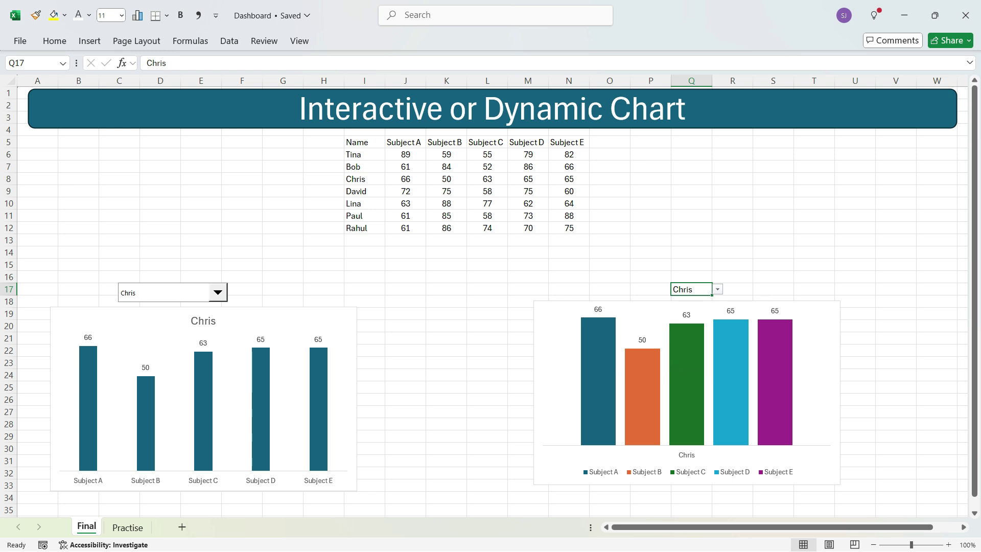
# Step: Review the score table in I5:N12 on the Practise sheet
pyautogui.moveTo(687, 358)
pyautogui.moveTo(364, 142); pyautogui.dragTo(569, 228)
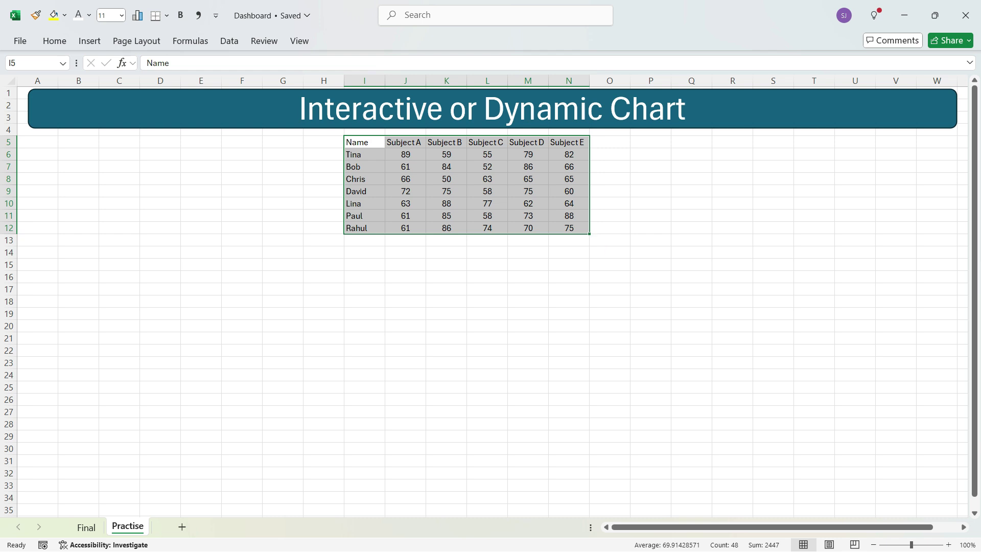
pyautogui.click(78, 277)
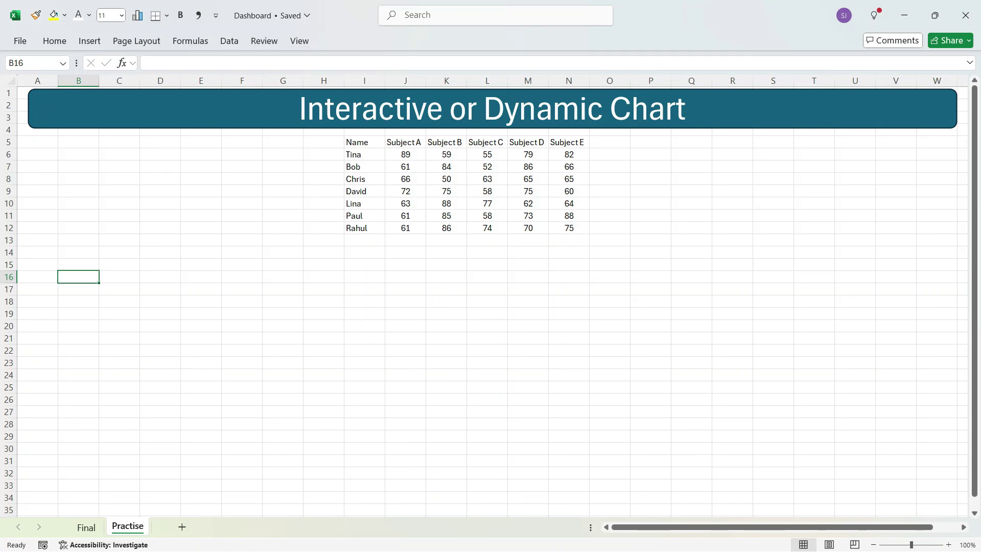
# Step: Enable the Developer tab in the program's ribbon customization options
pyautogui.hotkey('alt', 'f')
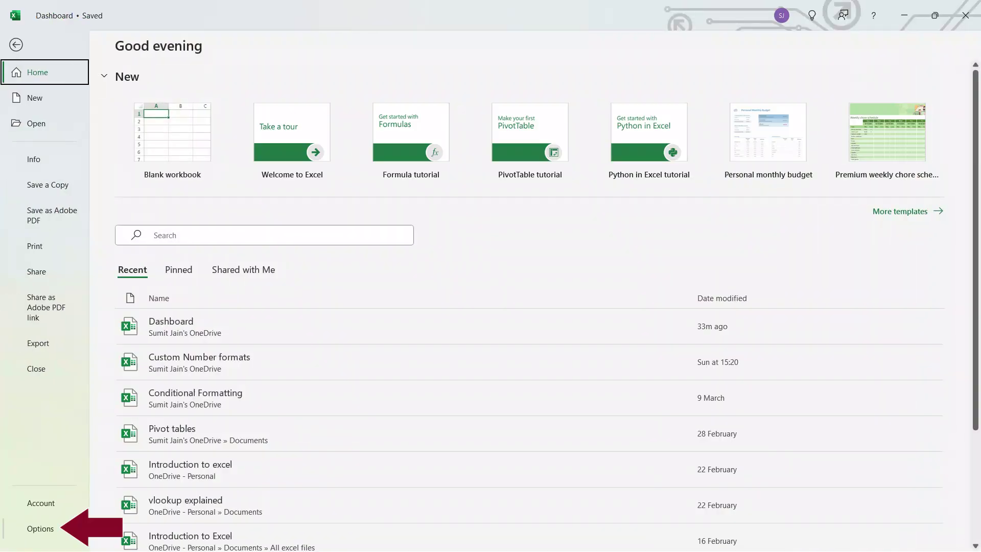
pyautogui.press('Return')
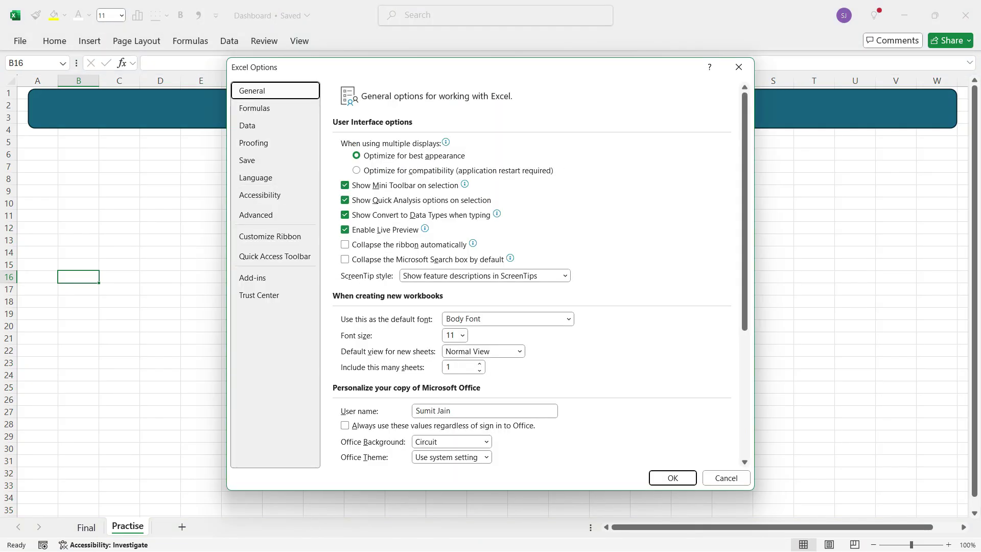
pyautogui.click(270, 237)
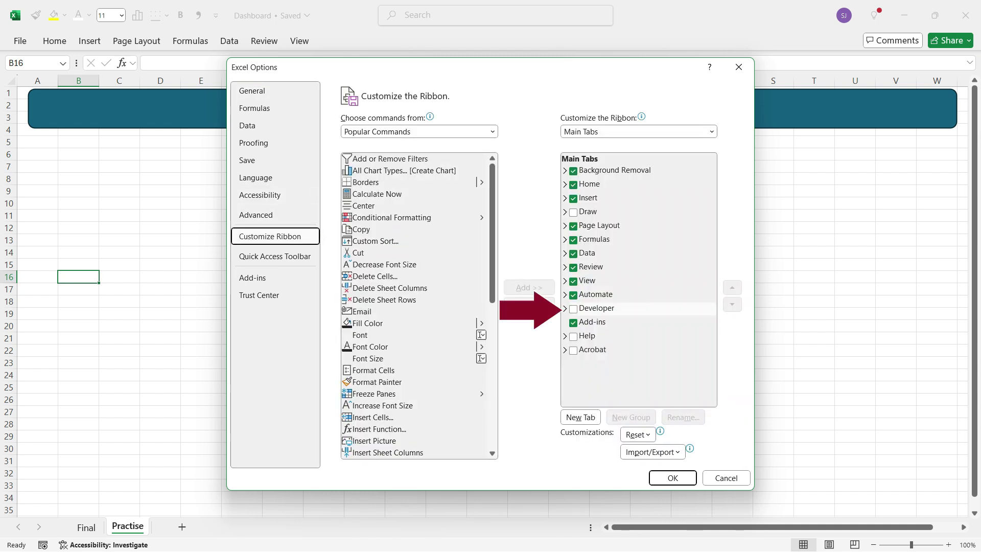
pyautogui.click(573, 309)
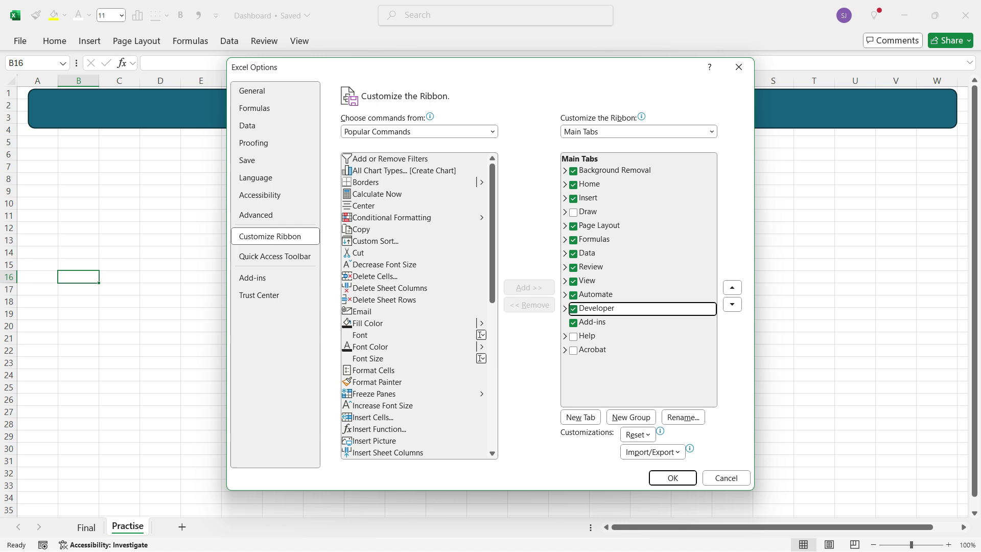
pyautogui.click(672, 478)
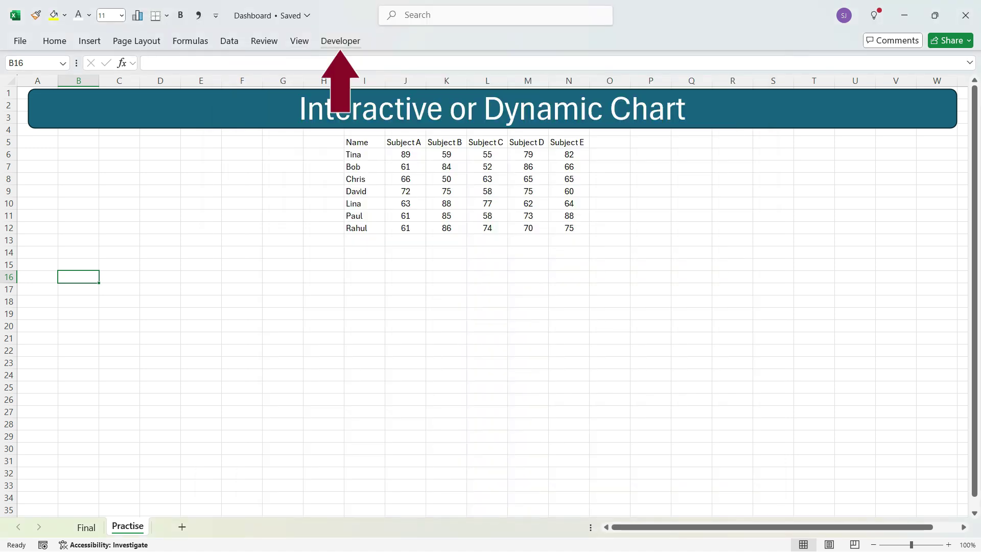
# Step: Insert a combo box form control below the table, spanning about columns B to E at rows 15 and 16
pyautogui.click(341, 41)
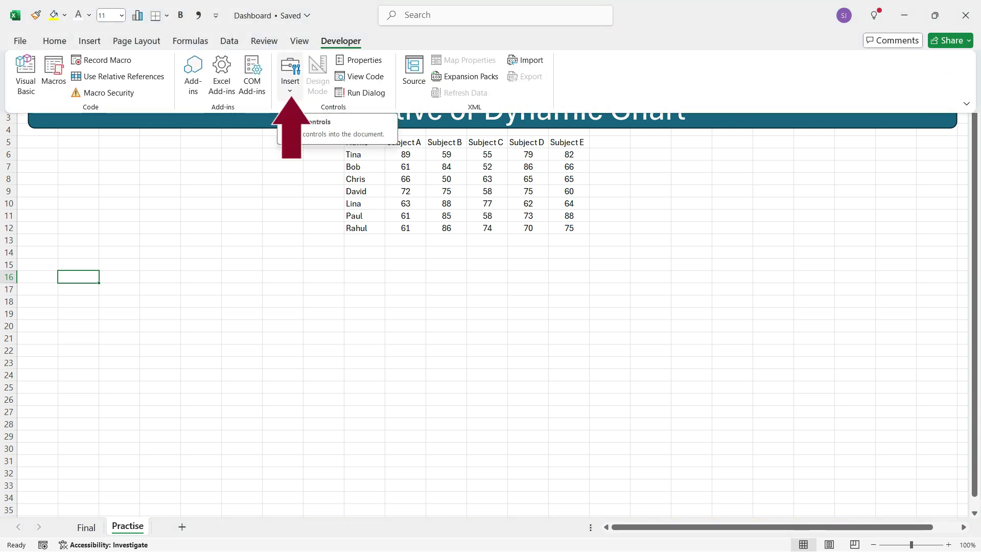
pyautogui.click(290, 79)
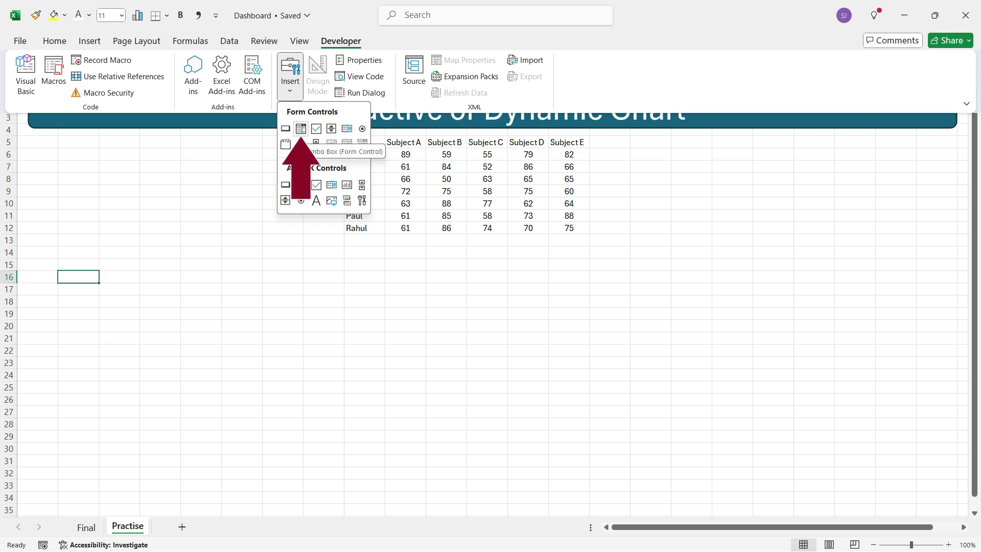
pyautogui.click(300, 128)
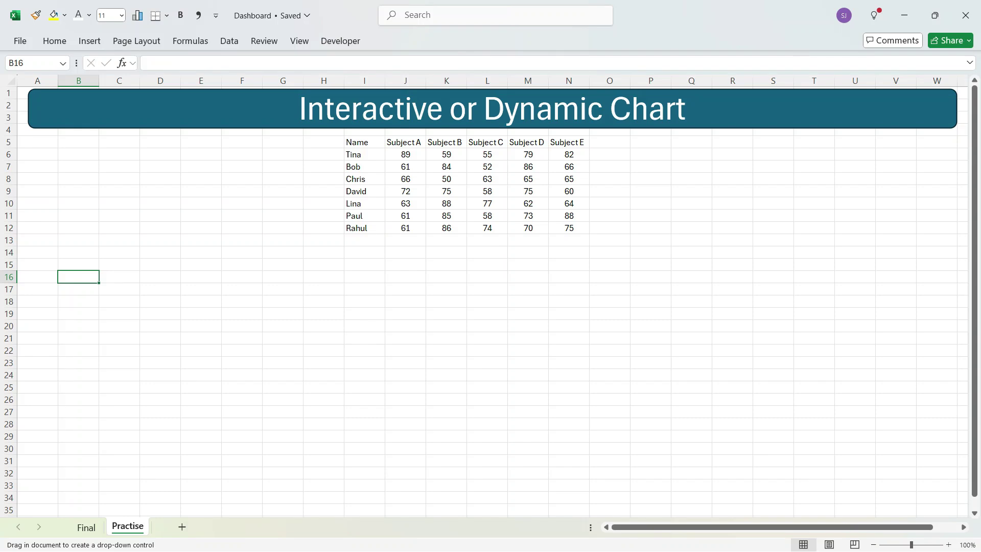
pyautogui.moveTo(79, 260); pyautogui.dragTo(199, 274)
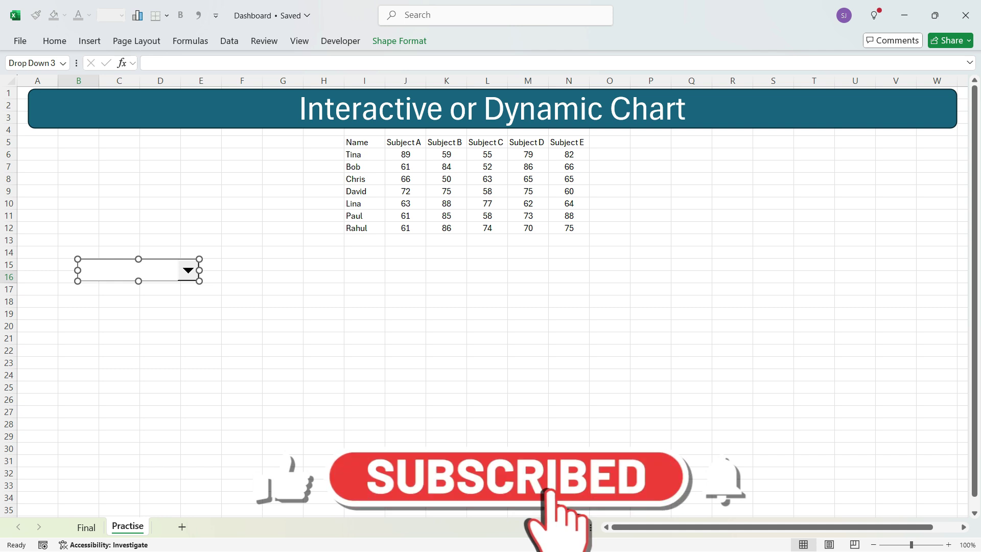
# Step: Set the new combo box's input range to the student names in $I$6:$I$12
pyautogui.rightClick(188, 273)
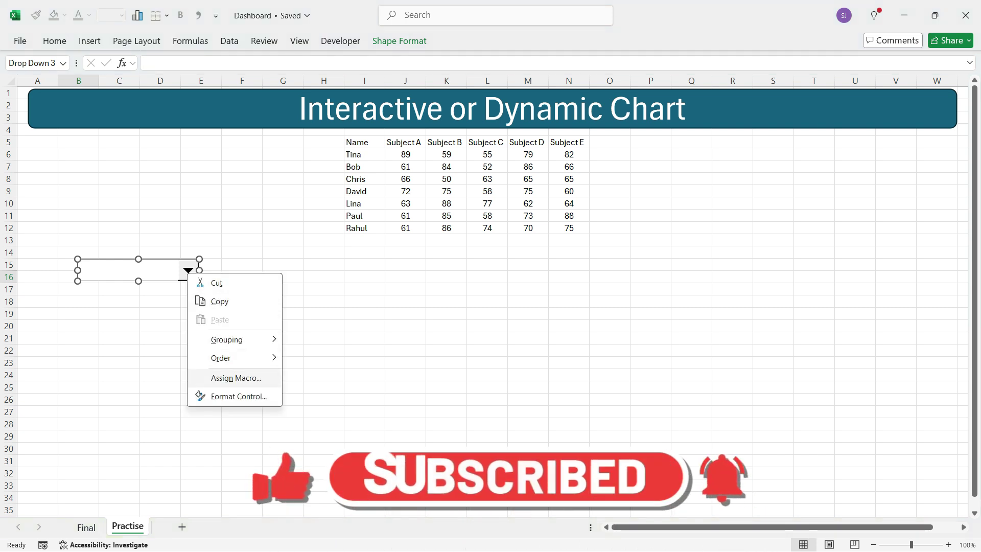
pyautogui.click(238, 396)
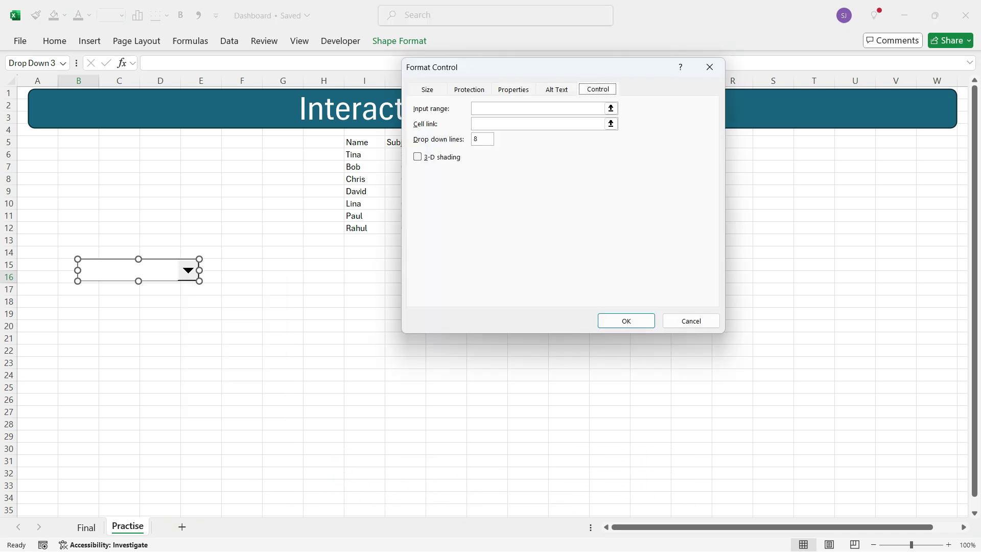
pyautogui.moveTo(468, 64); pyautogui.dragTo(298, 260)
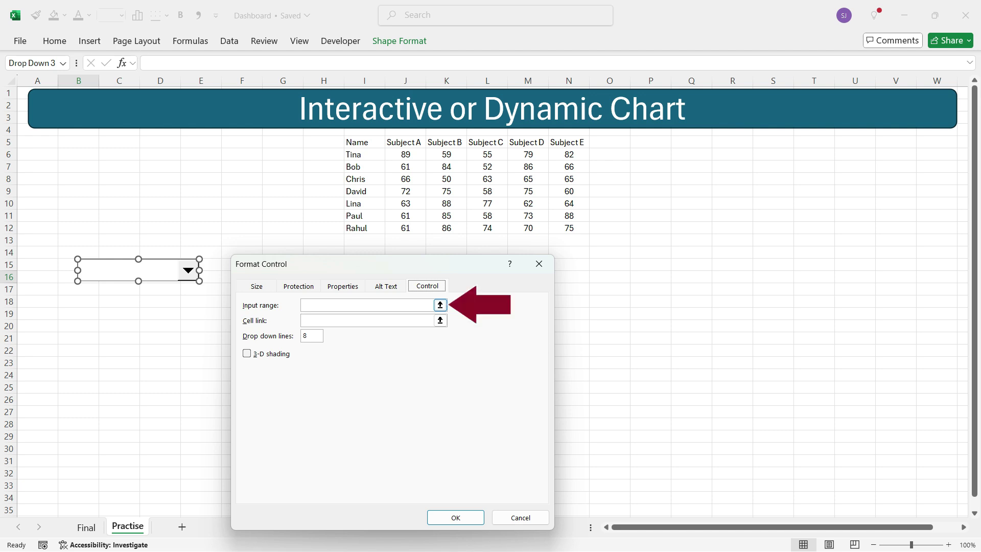
pyautogui.click(440, 305)
pyautogui.moveTo(358, 154); pyautogui.dragTo(363, 228)
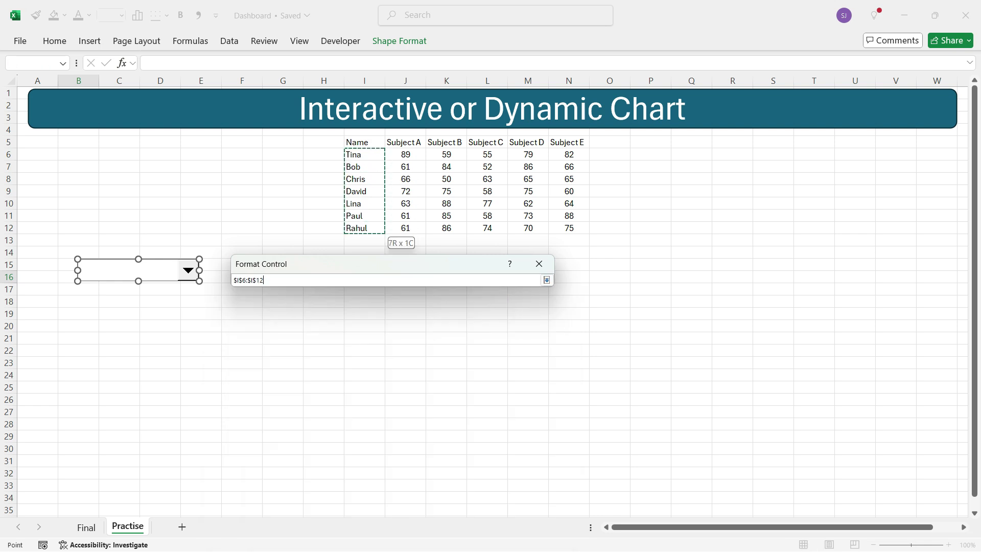
pyautogui.click(547, 280)
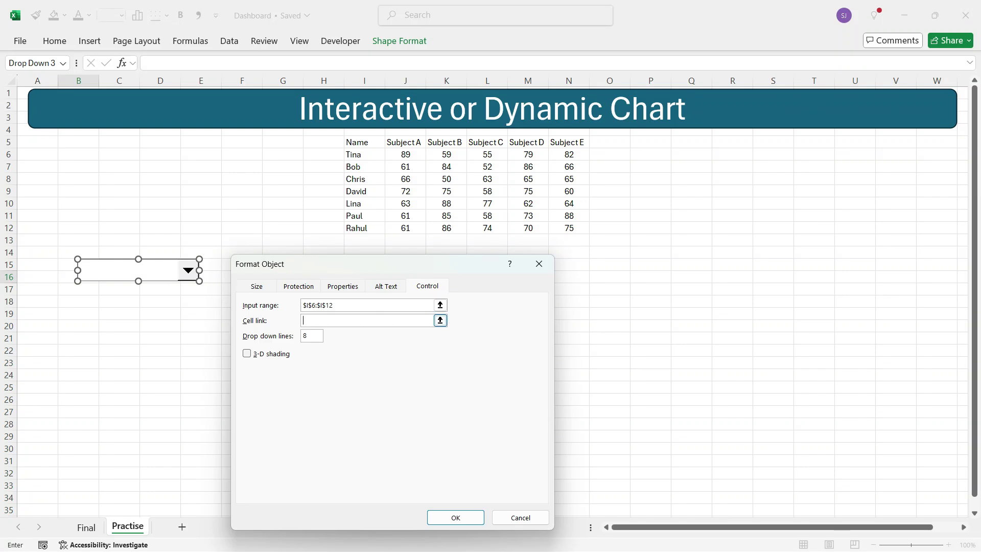
# Step: Link the combo box to cell $B$13, apply the control settings and select the linked cell
pyautogui.click(440, 320)
pyautogui.click(79, 240)
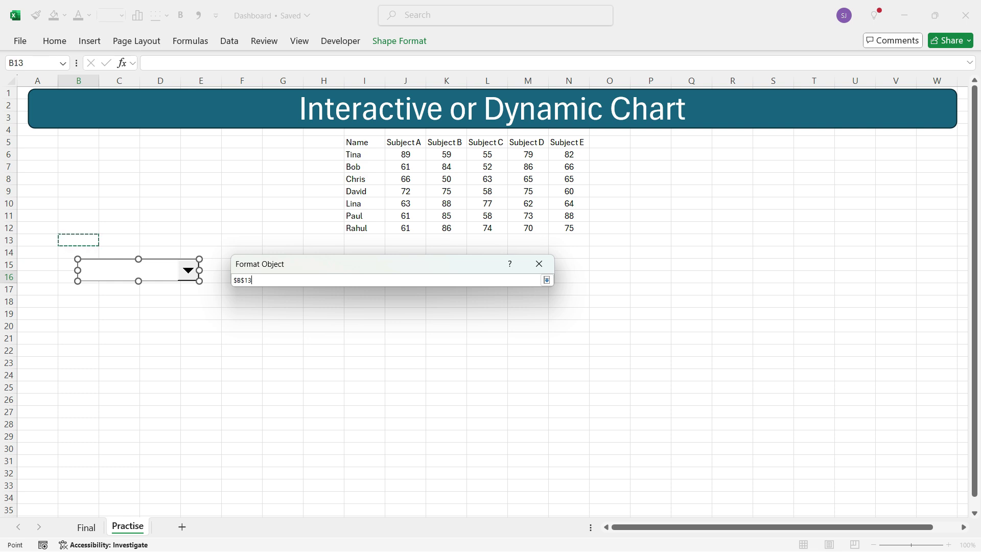
pyautogui.click(547, 280)
pyautogui.click(456, 518)
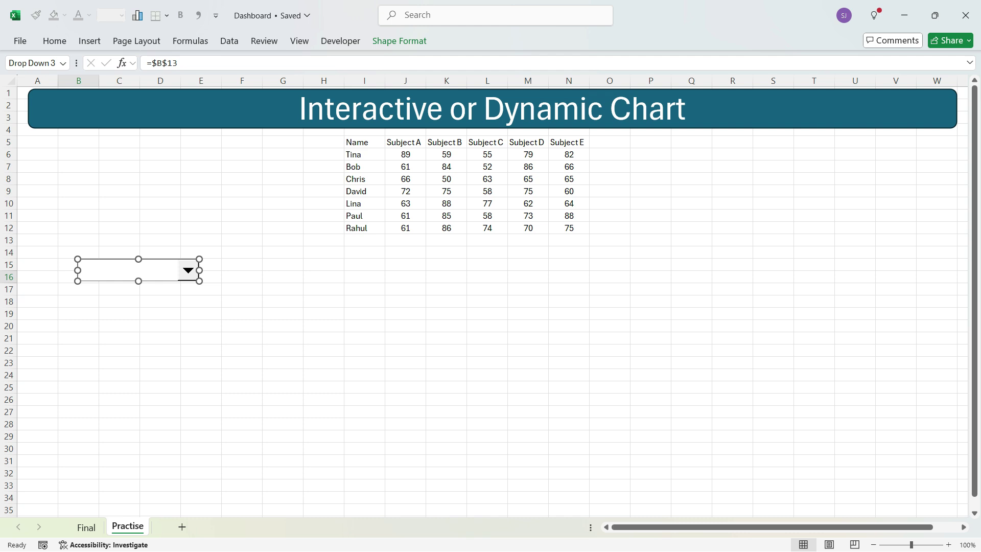
pyautogui.click(282, 264)
pyautogui.click(78, 240)
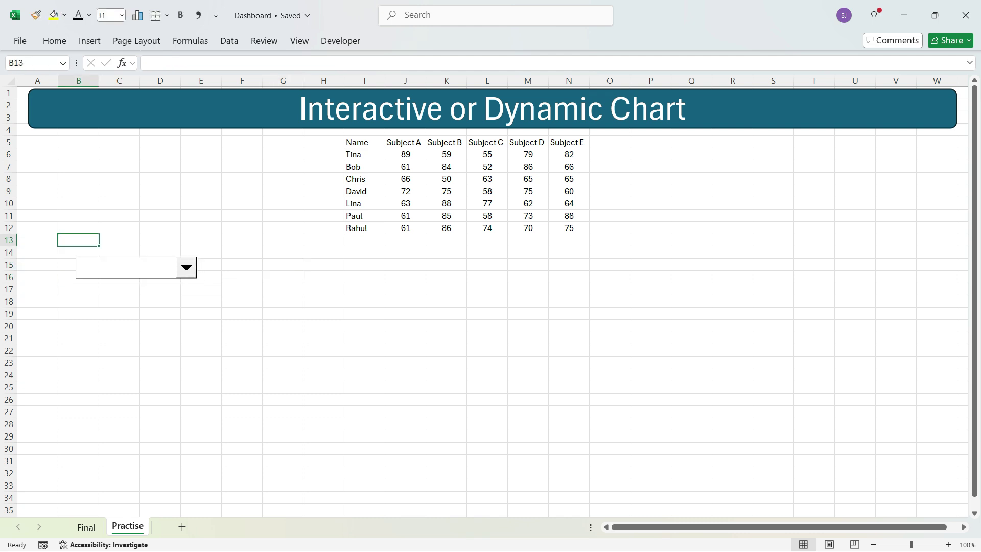
# Step: Test the combo box's link to B13 by choosing the fourth student and the second student
pyautogui.click(186, 267)
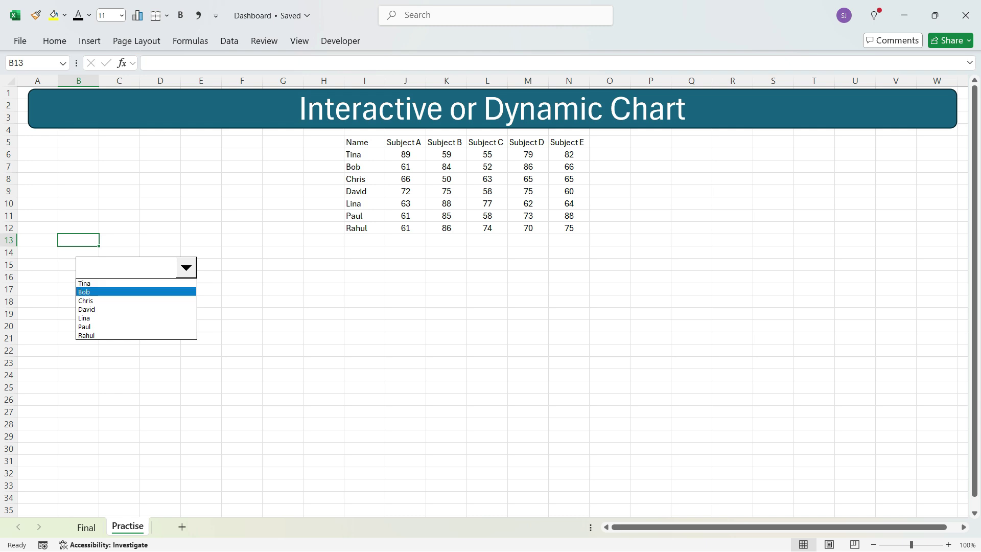
pyautogui.press('Escape')
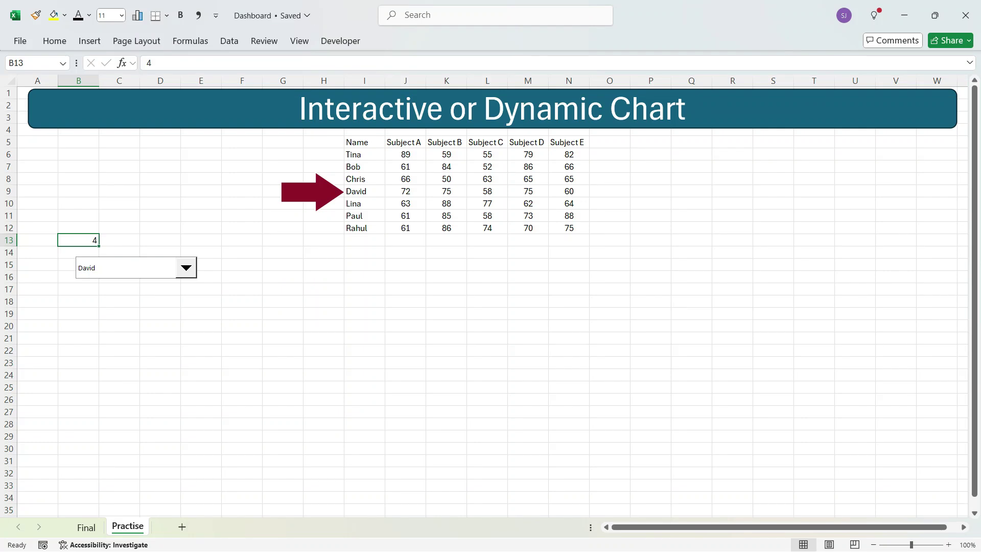
pyautogui.click(186, 268)
pyautogui.click(102, 291)
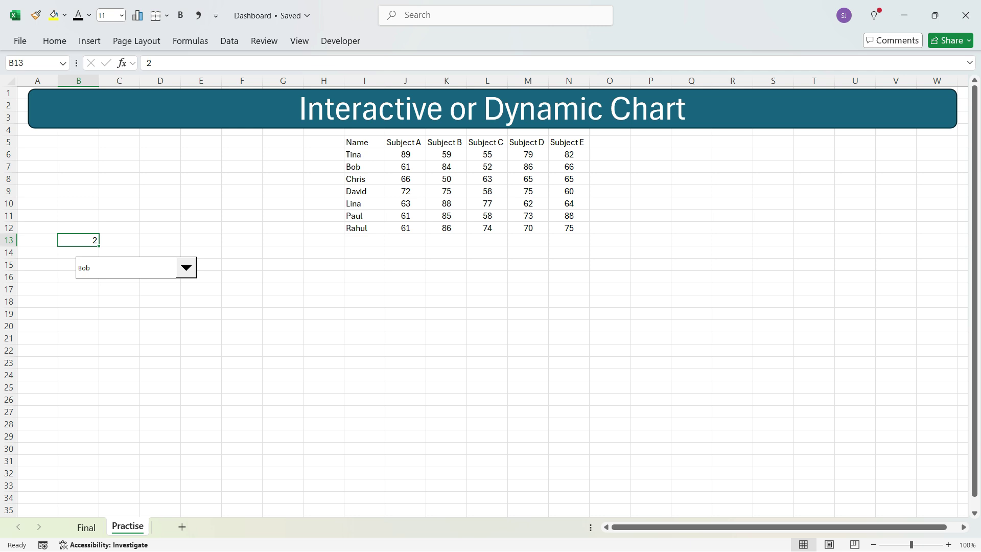
# Step: Move the combo box down to rows 17 and 18, starting at the edge of column B
pyautogui.rightClick(112, 268)
pyautogui.press('Escape')
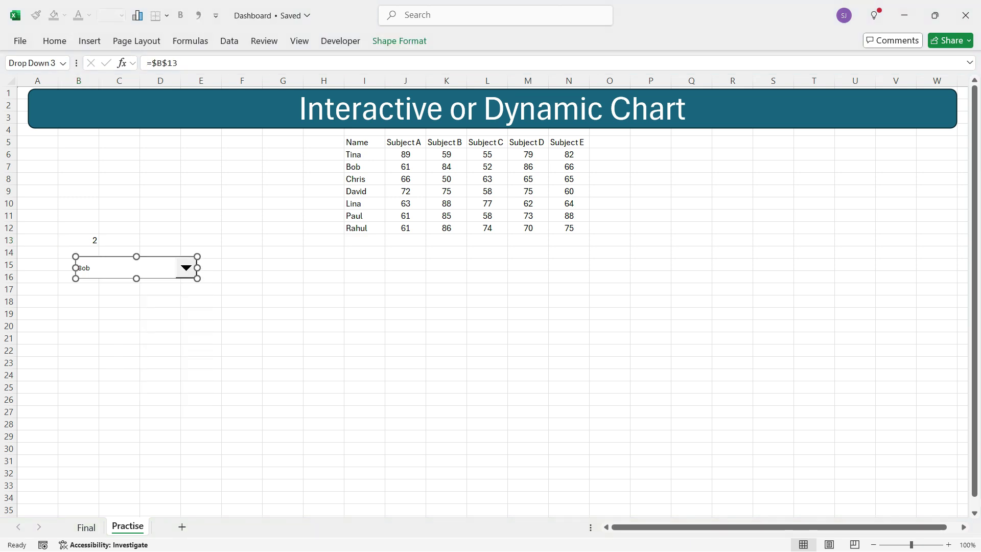
pyautogui.moveTo(123, 268); pyautogui.dragTo(106, 293)
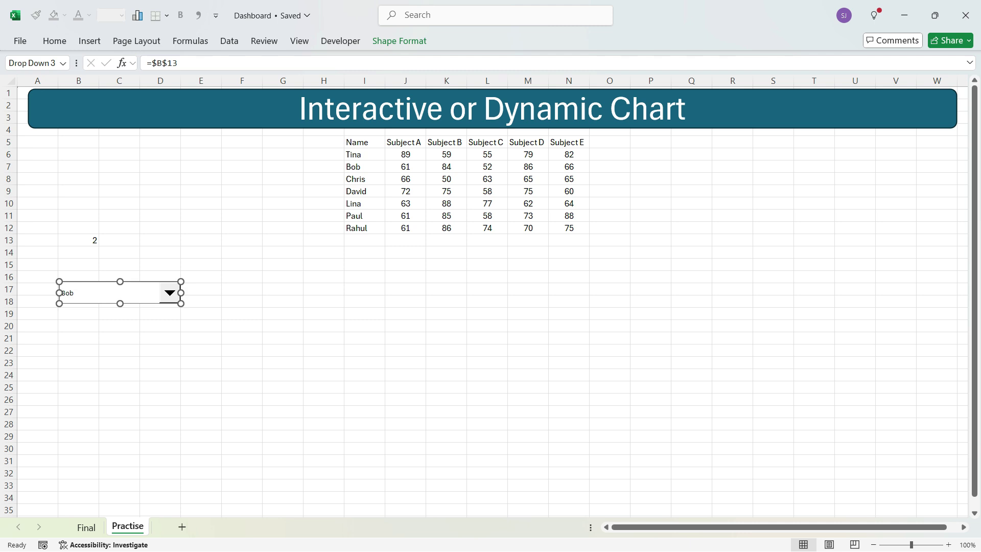
# Step: Enter =INDEX(I6:I12,$B$13,1) in cell B14 to look up the selected student's name
pyautogui.click(79, 252)
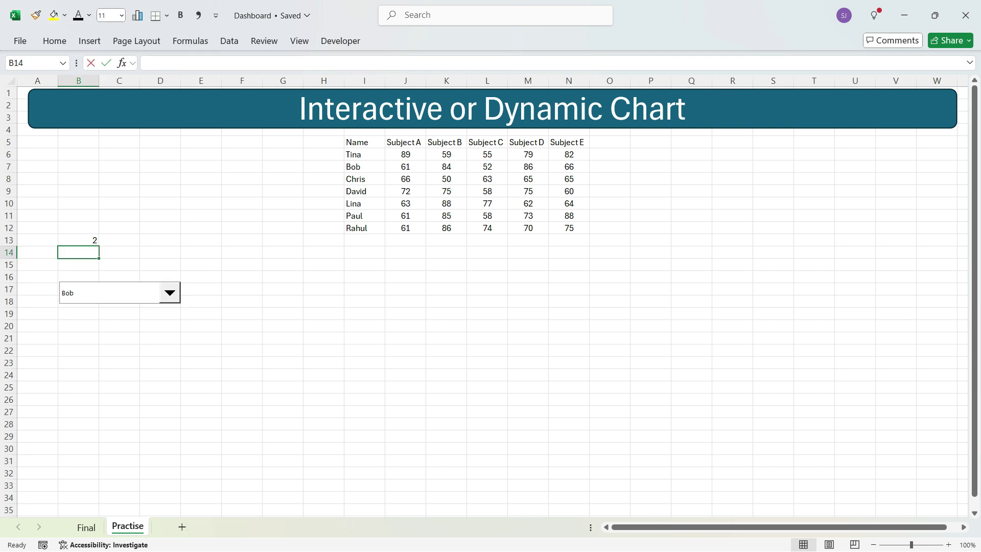
pyautogui.write('=ind')
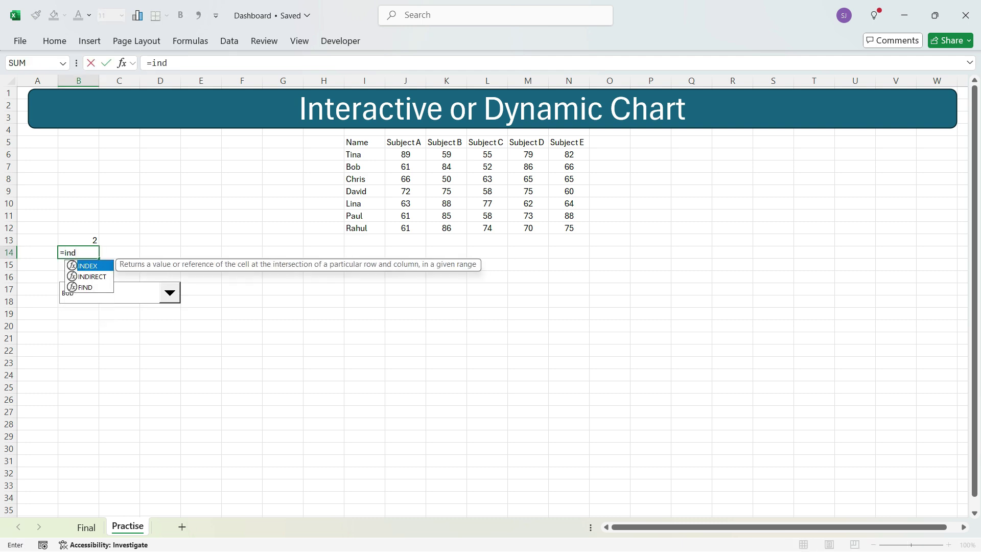
pyautogui.press('Tab')
pyautogui.click(364, 154)
pyautogui.moveTo(364, 154); pyautogui.dragTo(365, 228)
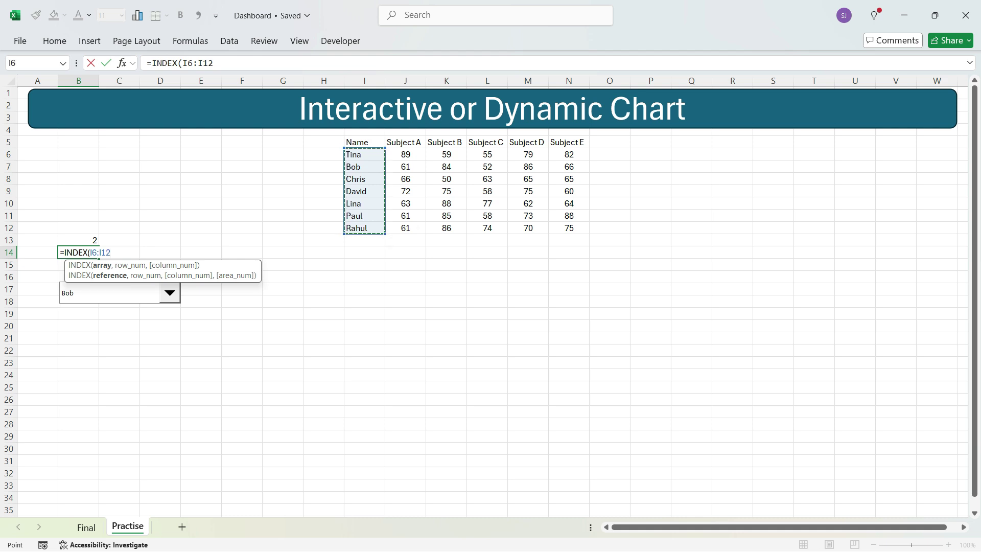
pyautogui.write(',')
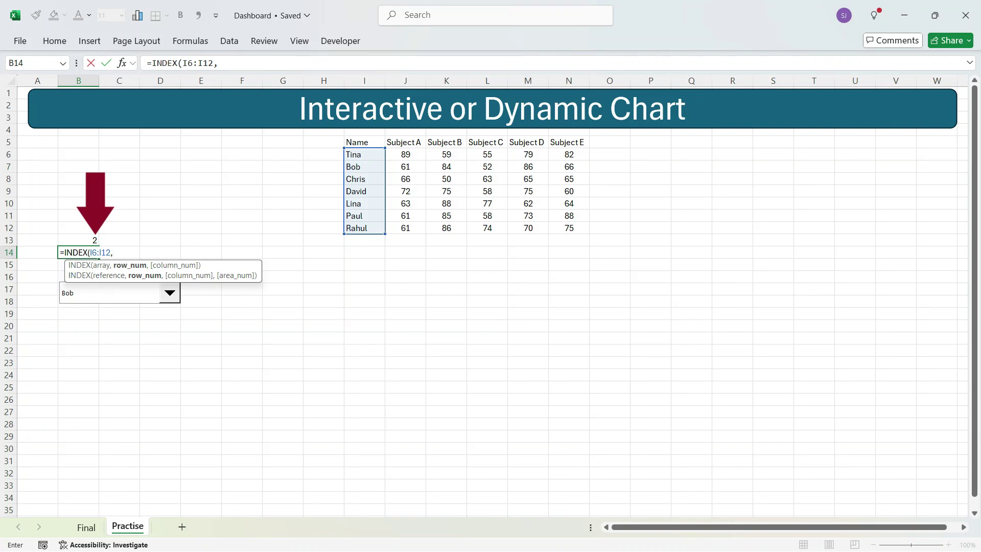
pyautogui.press('Up')
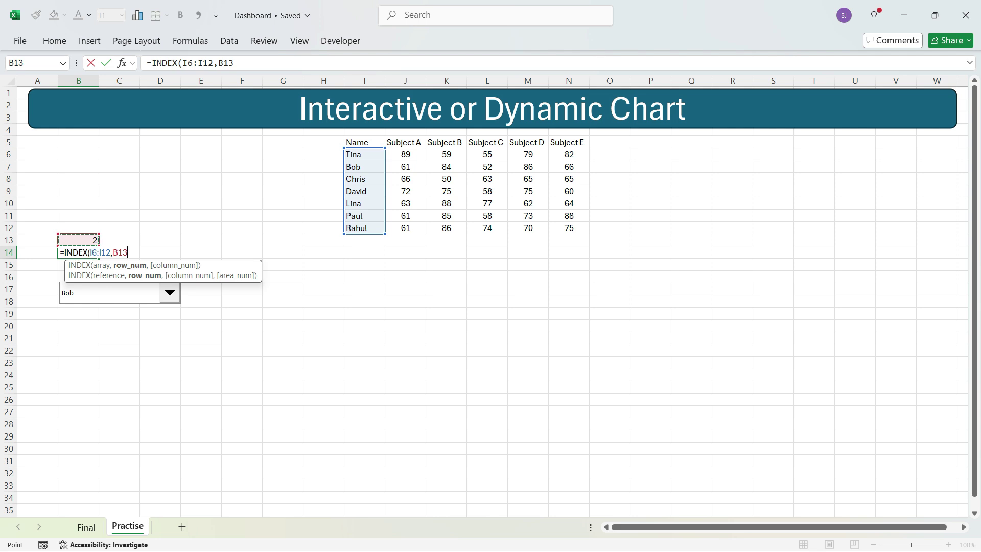
pyautogui.press('F4')
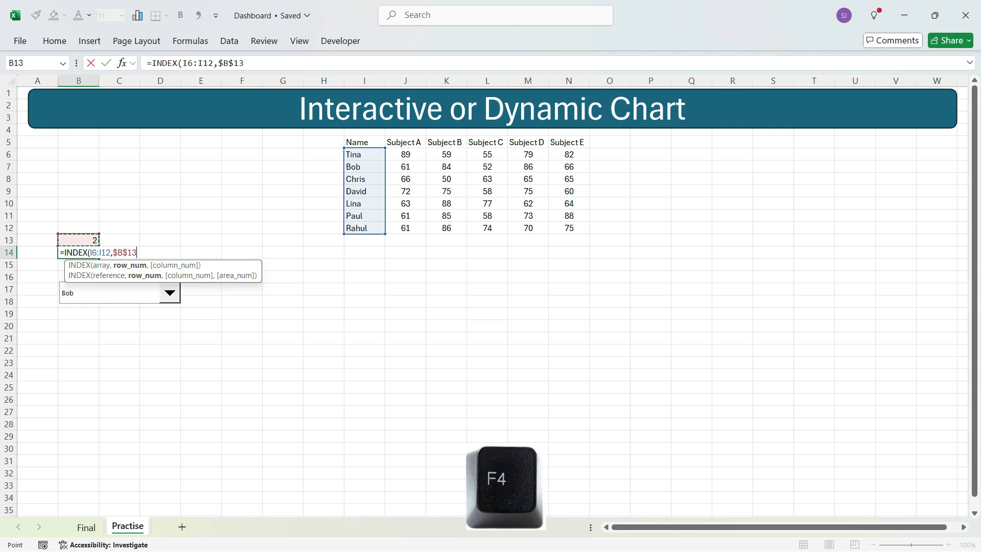
pyautogui.write('1')
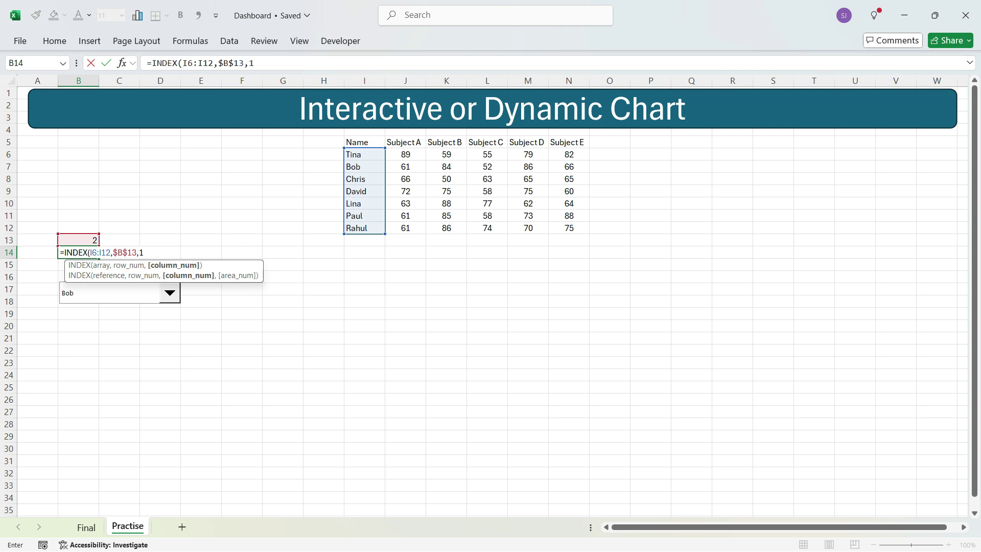
pyautogui.write(')')
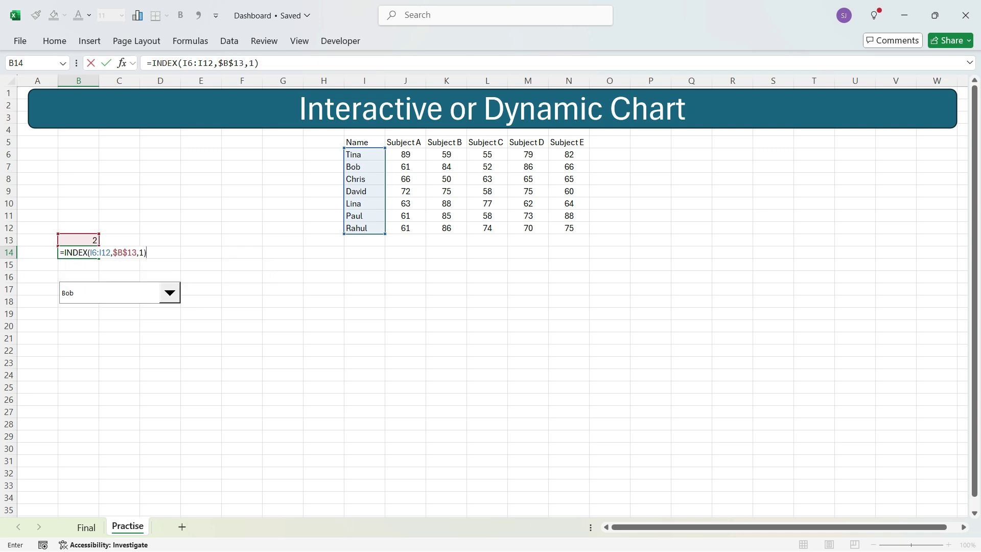
pyautogui.press('Return')
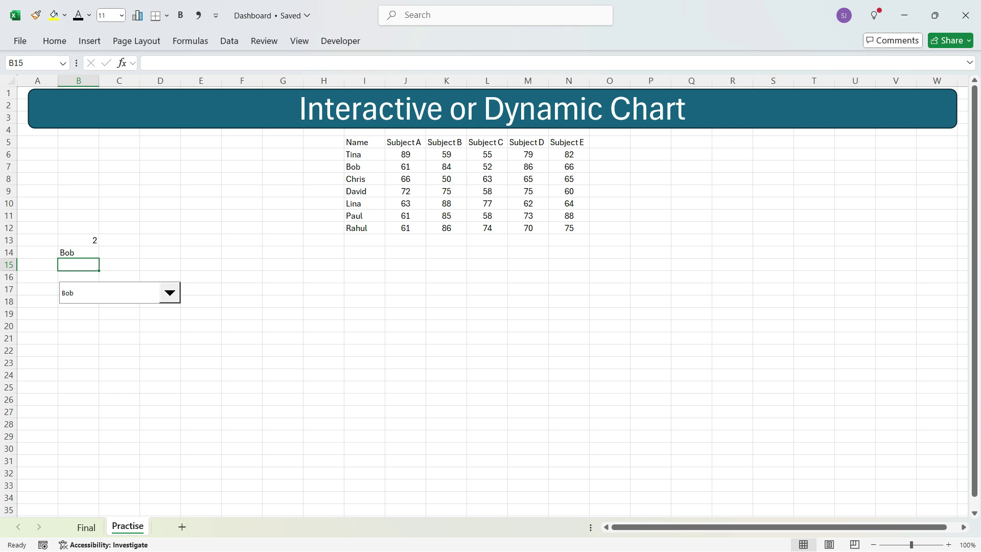
# Step: Fill the B14 formula across to G14 and test it by choosing the fourth and fifth students in the combo box
pyautogui.click(78, 252)
pyautogui.moveTo(99, 258); pyautogui.dragTo(301, 258)
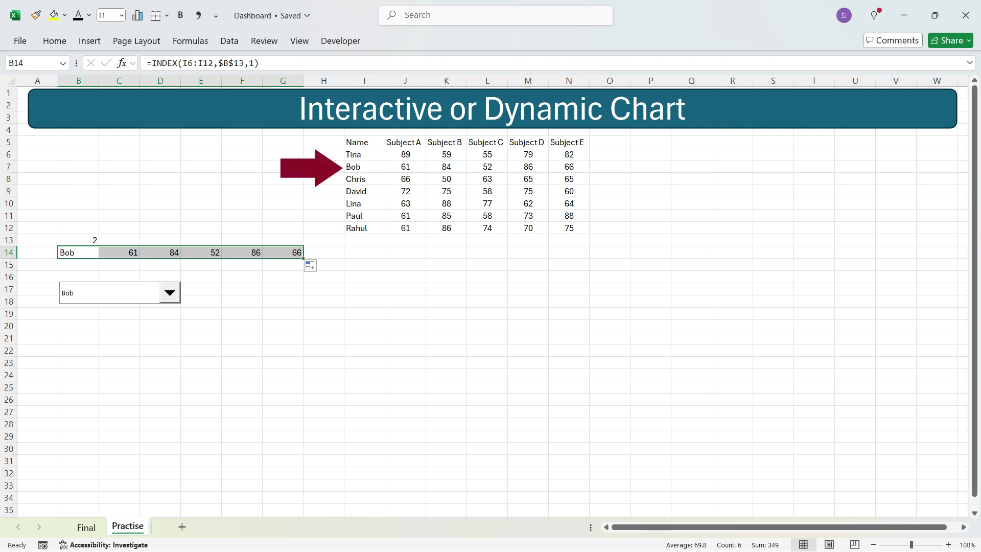
pyautogui.click(170, 292)
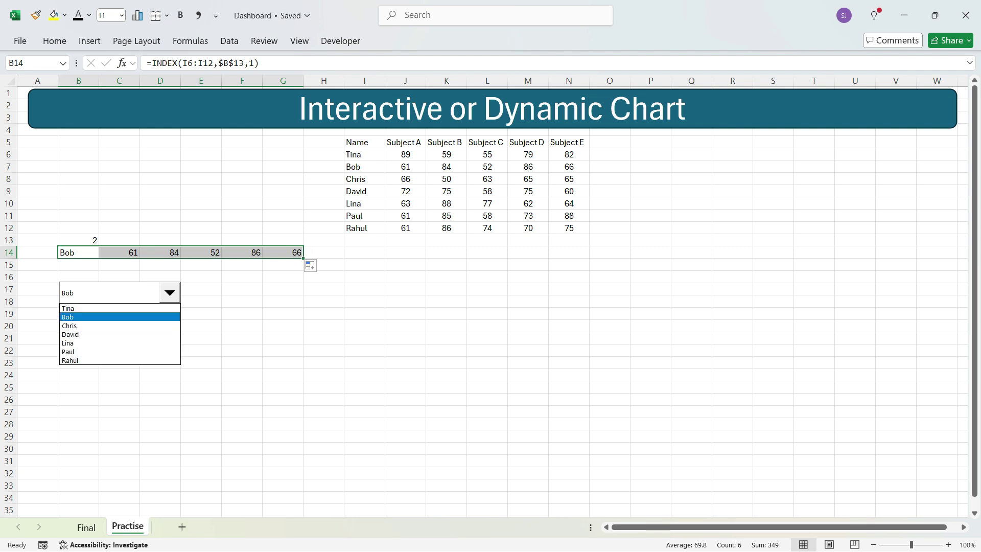
pyautogui.click(70, 335)
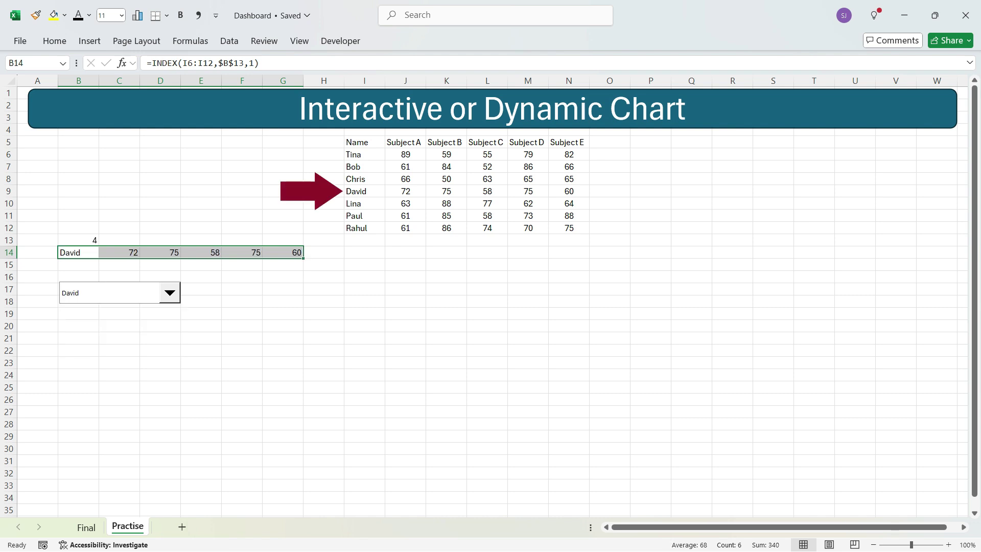
pyautogui.click(169, 293)
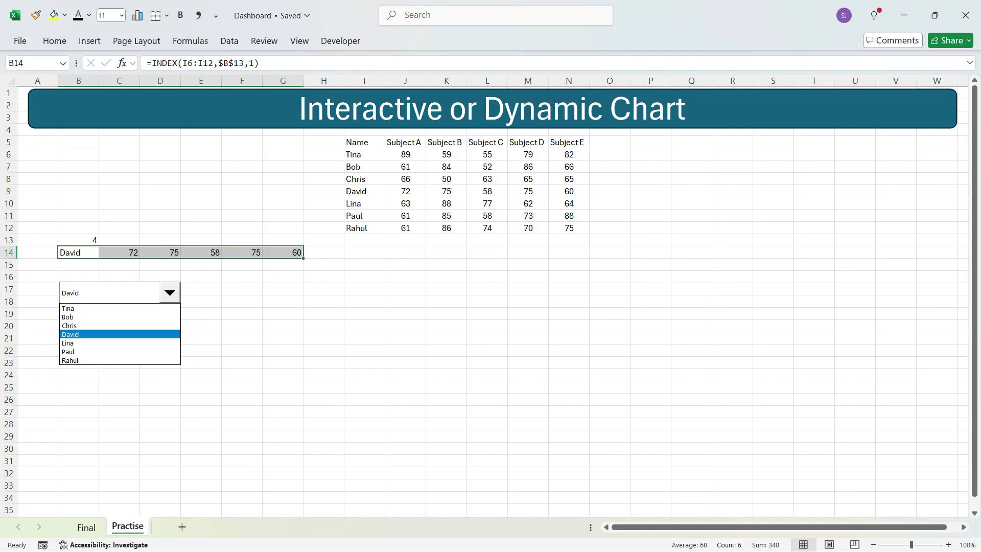
pyautogui.click(68, 343)
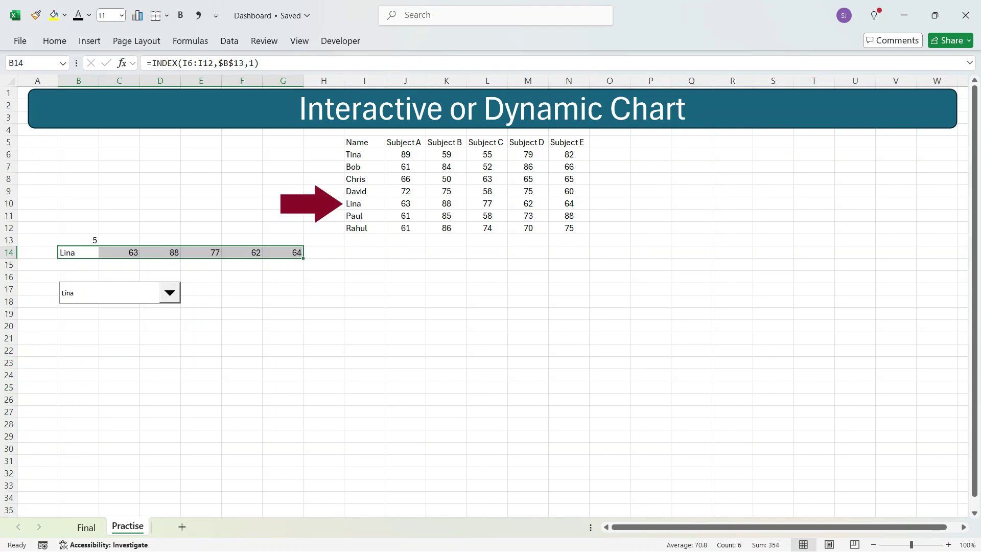
# Step: Move the lookup row B14:G14 down one row so that it starts in B15
pyautogui.hotkey('ctrl', 'c')
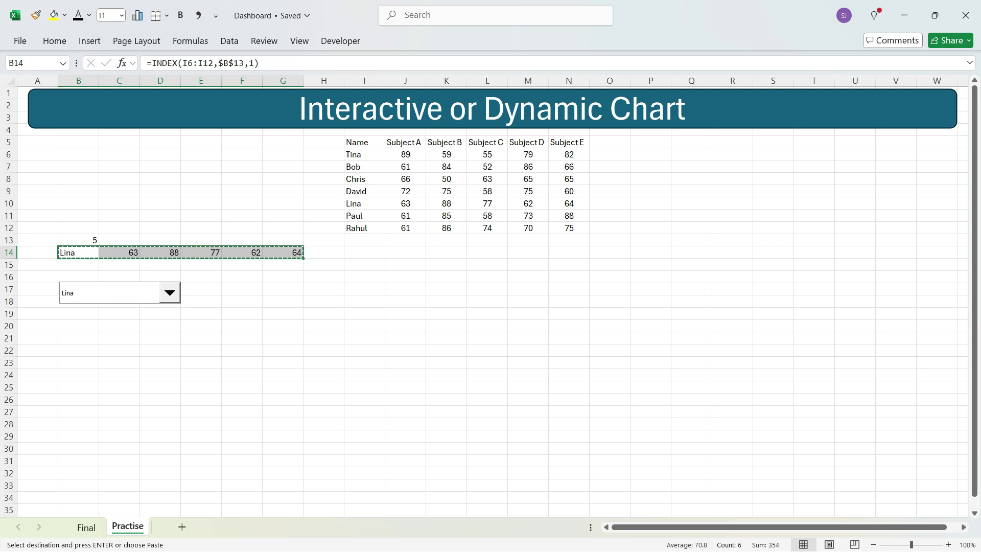
pyautogui.click(78, 265)
pyautogui.hotkey('ctrl', 'v')
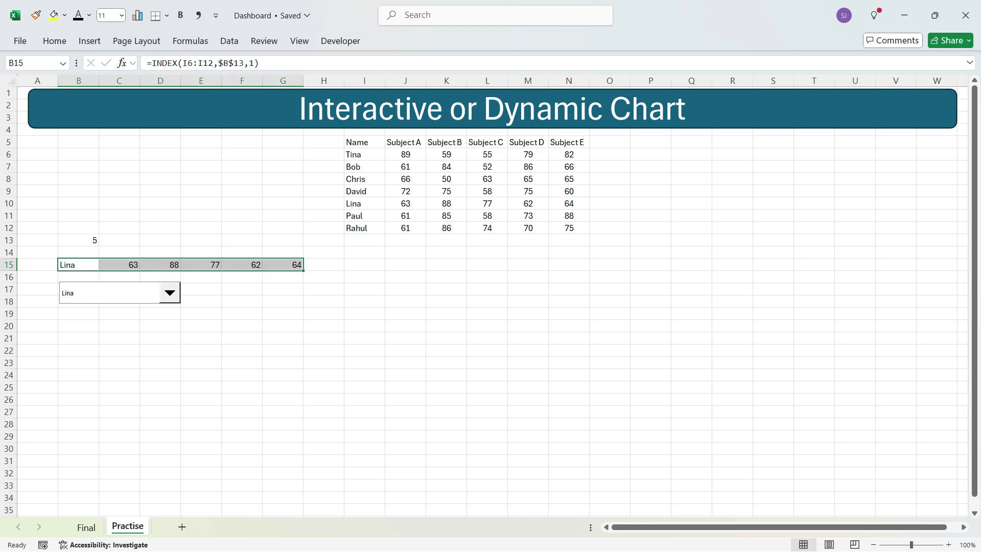
# Step: Enter =I5 in cell B14 and fill it across to G14 to bring in the table headers
pyautogui.click(78, 252)
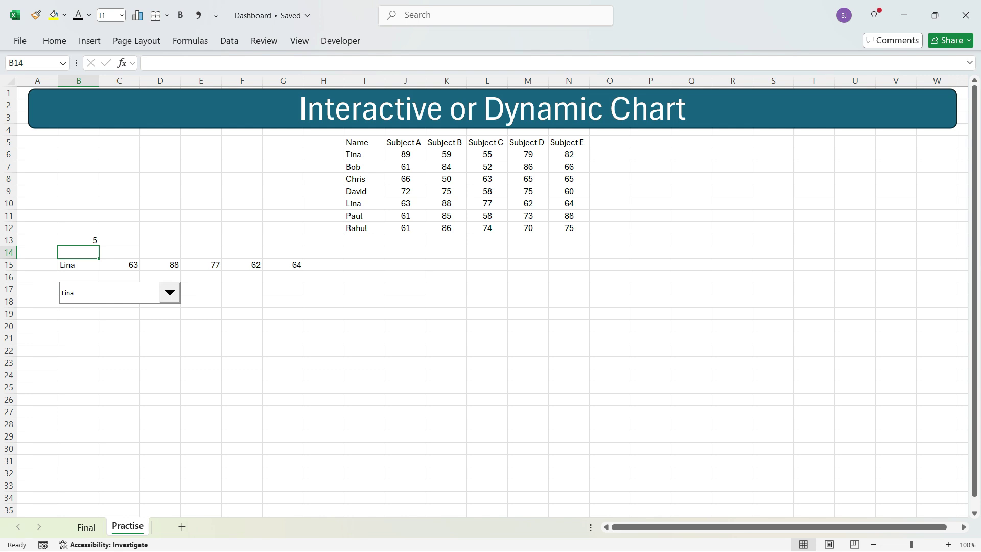
pyautogui.write('=')
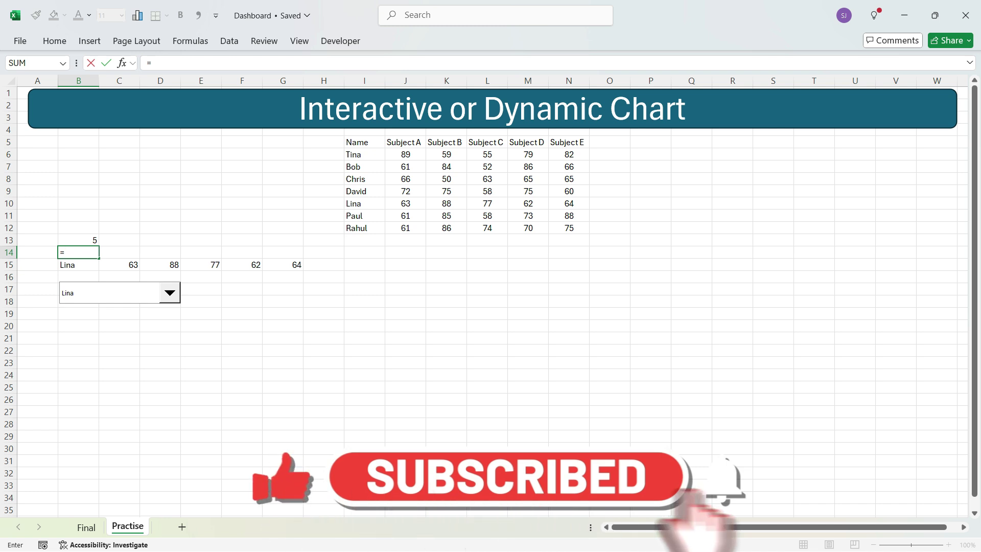
pyautogui.click(364, 142)
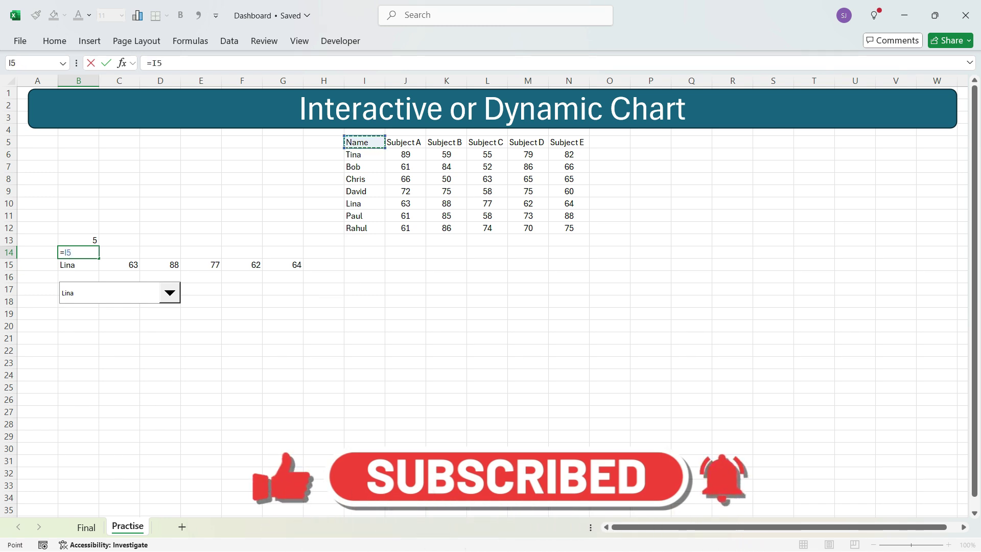
pyautogui.press('Return')
pyautogui.press('Up')
pyautogui.moveTo(100, 258); pyautogui.dragTo(300, 255)
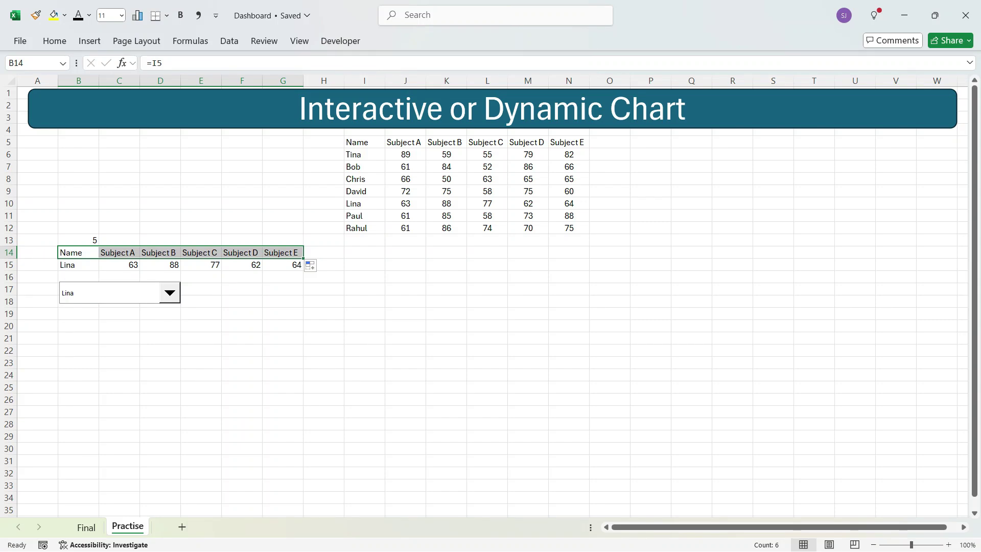
# Step: Test the lookup row by choosing the third student and the seventh student in the combo box
pyautogui.click(170, 293)
pyautogui.click(170, 292)
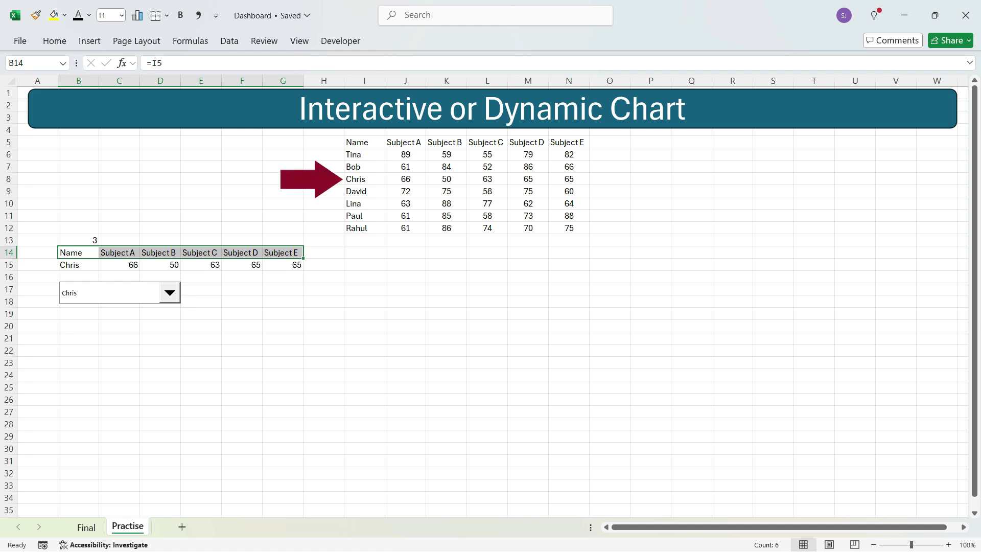
pyautogui.click(170, 293)
pyautogui.click(148, 360)
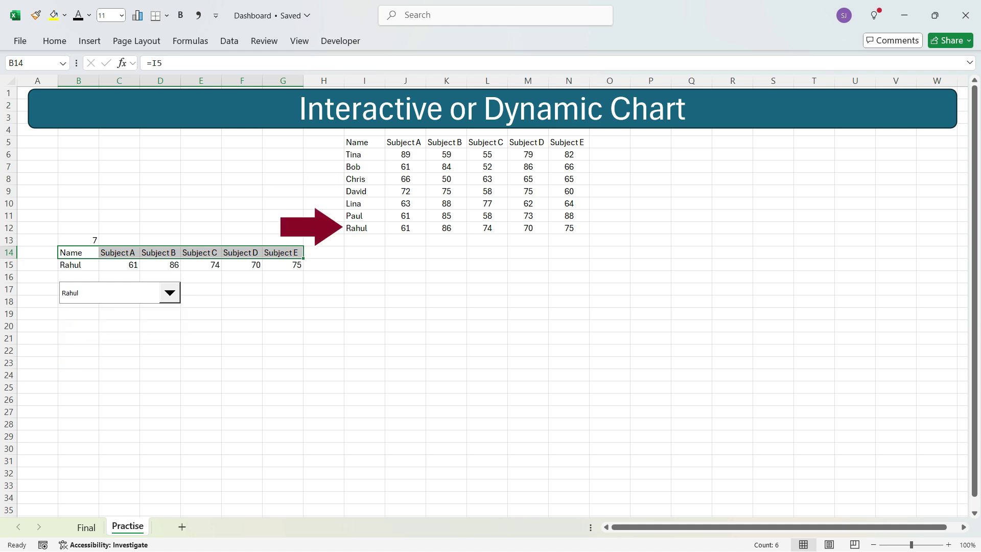
# Step: Insert a 2-D clustered column chart from B14:G15 and place it below the combo box, from about row 19
pyautogui.moveTo(78, 252); pyautogui.dragTo(283, 265)
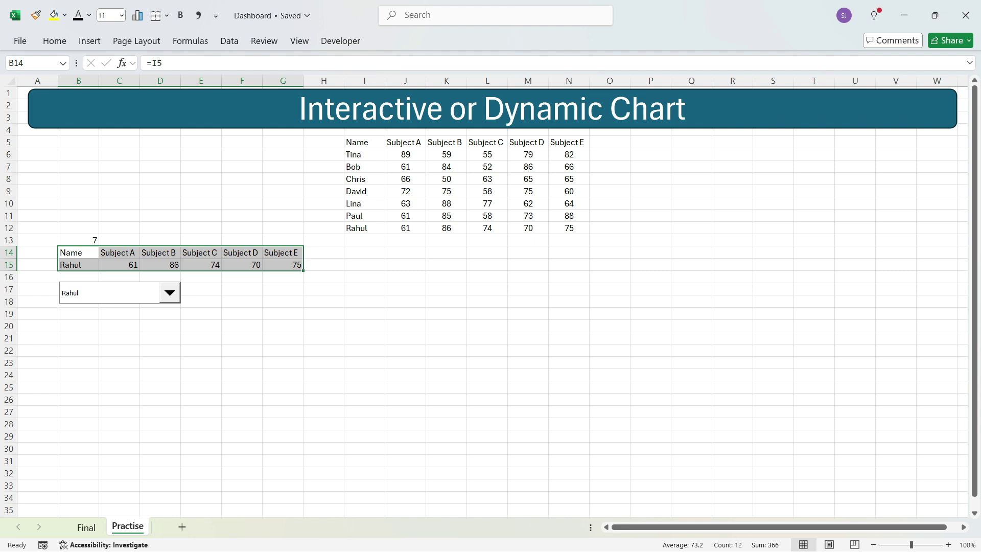
pyautogui.click(89, 41)
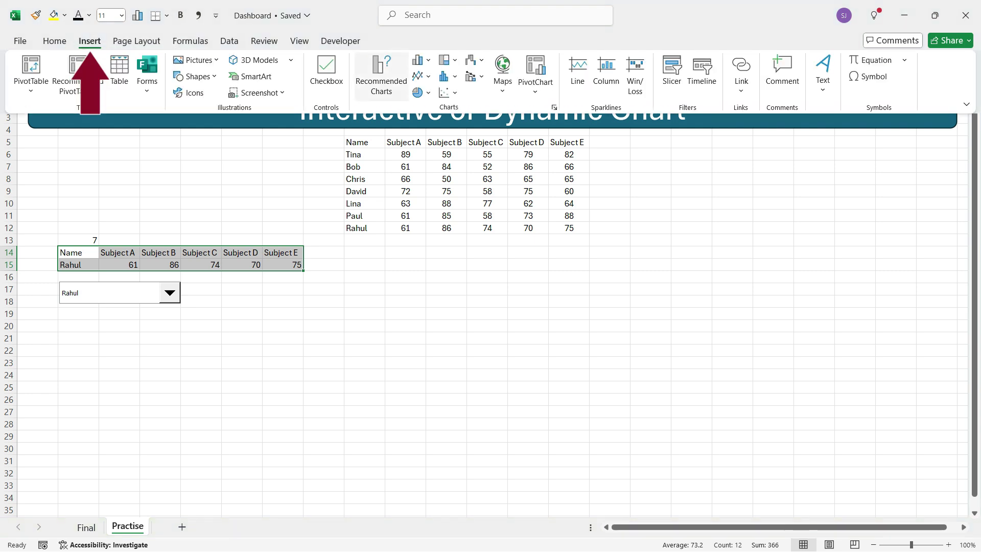
pyautogui.click(422, 60)
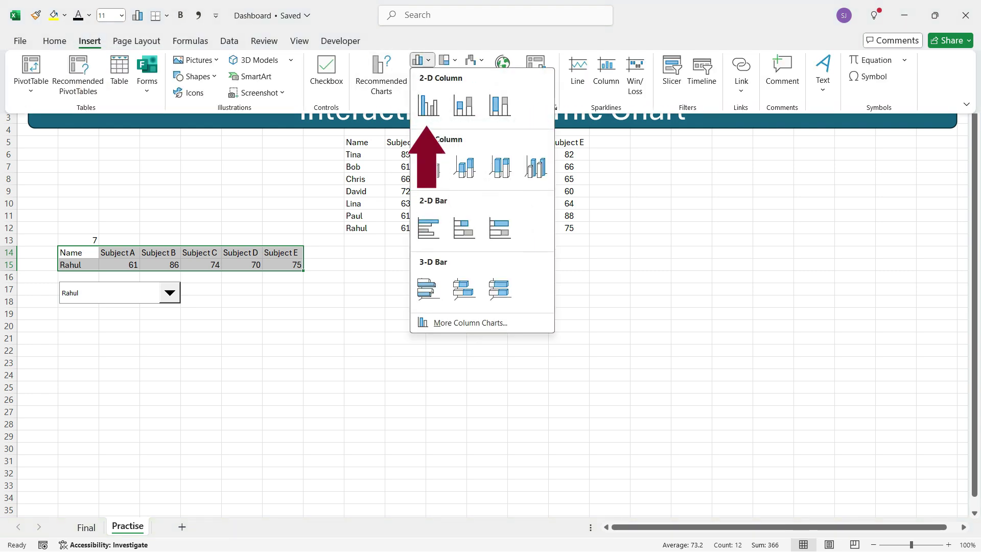
pyautogui.press('Return')
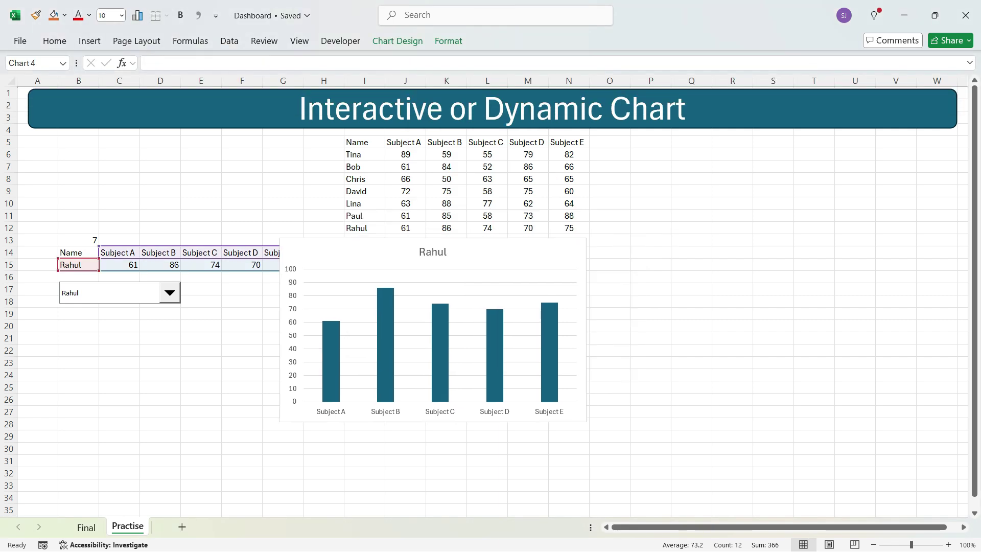
pyautogui.moveTo(348, 251); pyautogui.dragTo(104, 329)
# Step: Test the chart by choosing the second student and the sixth student in the combo box
pyautogui.click(169, 293)
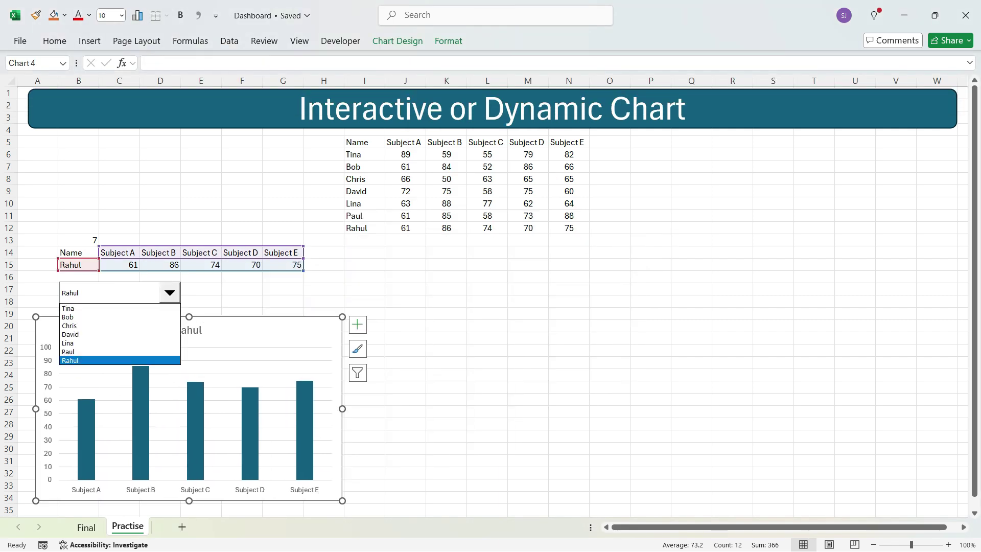
pyautogui.click(102, 308)
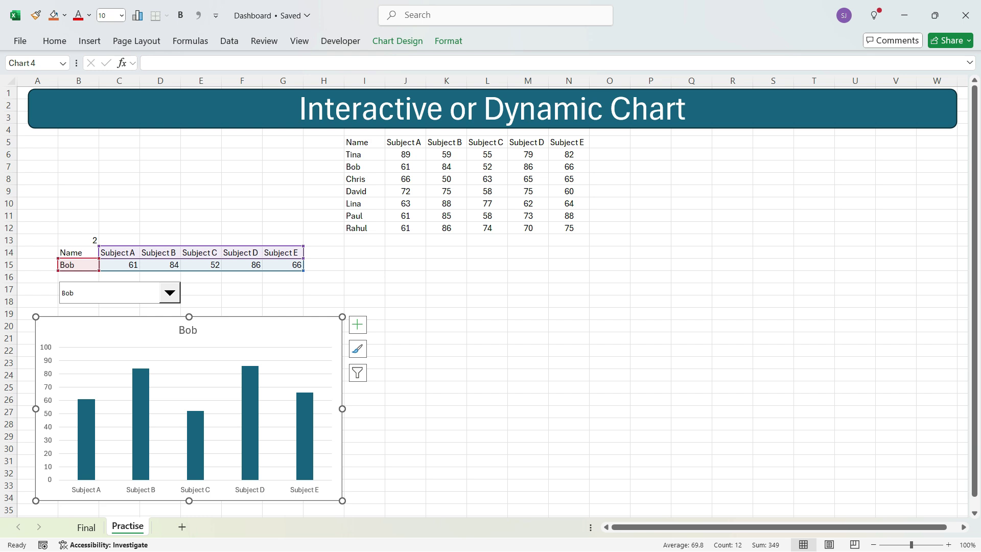
pyautogui.click(170, 292)
pyautogui.click(138, 351)
pyautogui.click(164, 361)
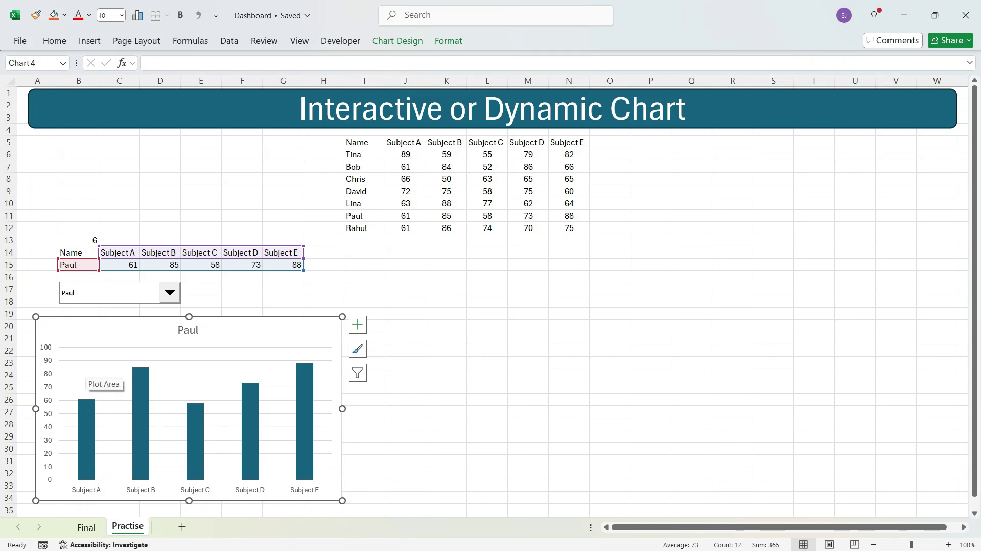
# Step: Delete the chart's vertical axis and its horizontal gridlines
pyautogui.click(48, 374)
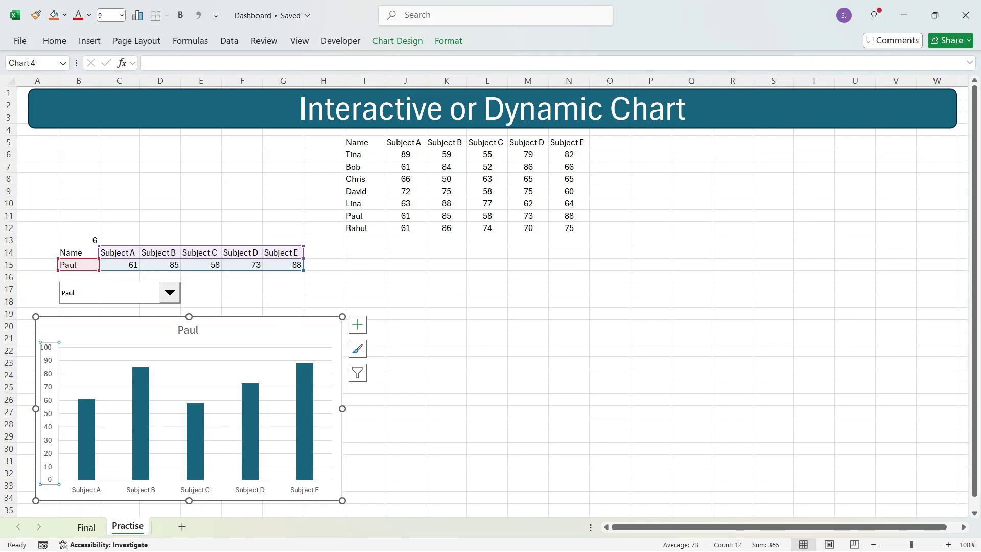
pyautogui.press('Delete')
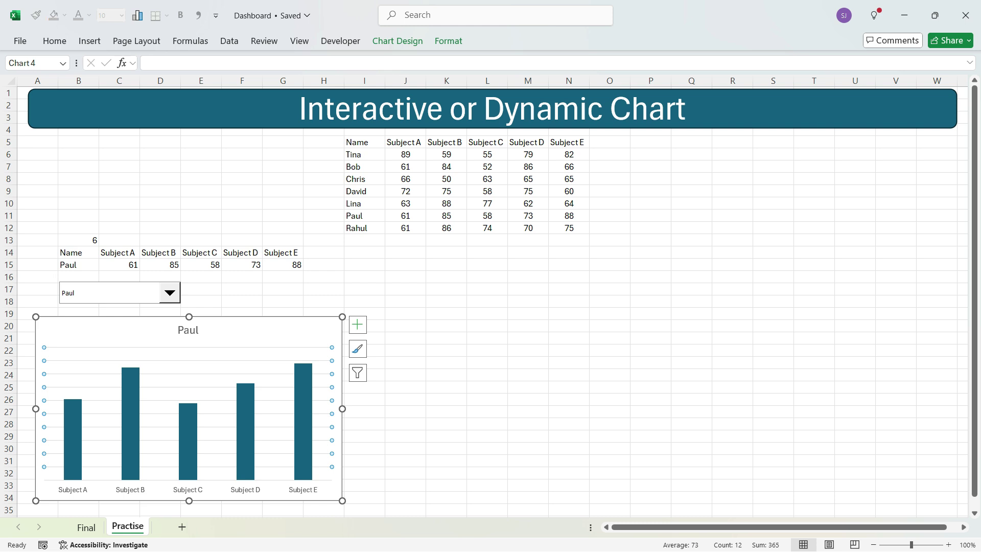
pyautogui.press('Delete')
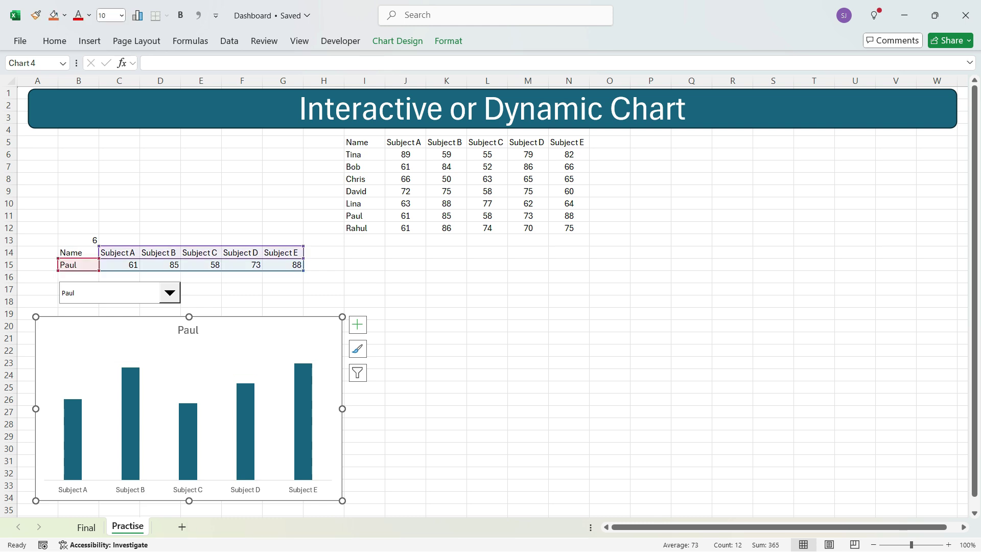
# Step: Add data labels to the chart's columns and check them by choosing the third student in the combo box
pyautogui.rightClick(129, 376)
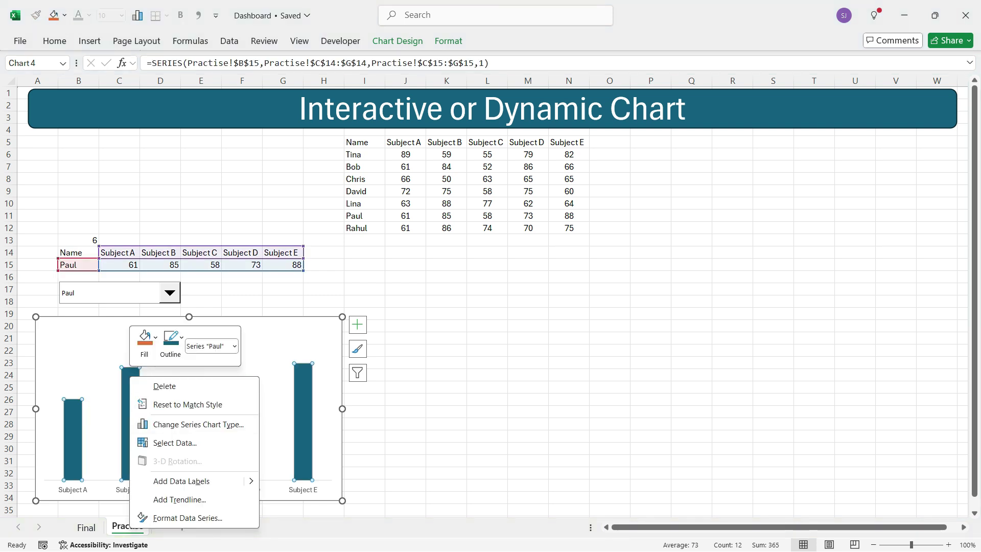
pyautogui.press('Escape')
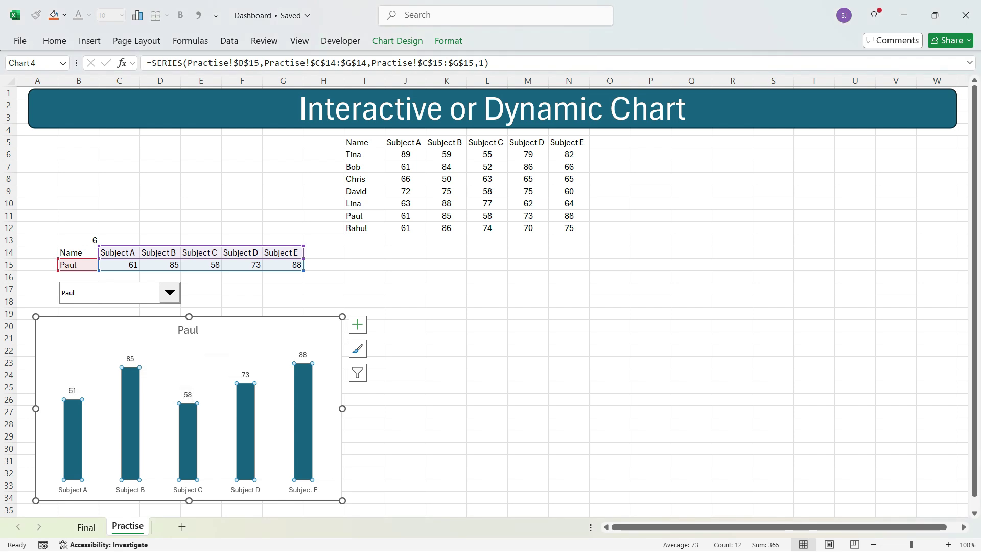
pyautogui.click(170, 292)
pyautogui.click(69, 326)
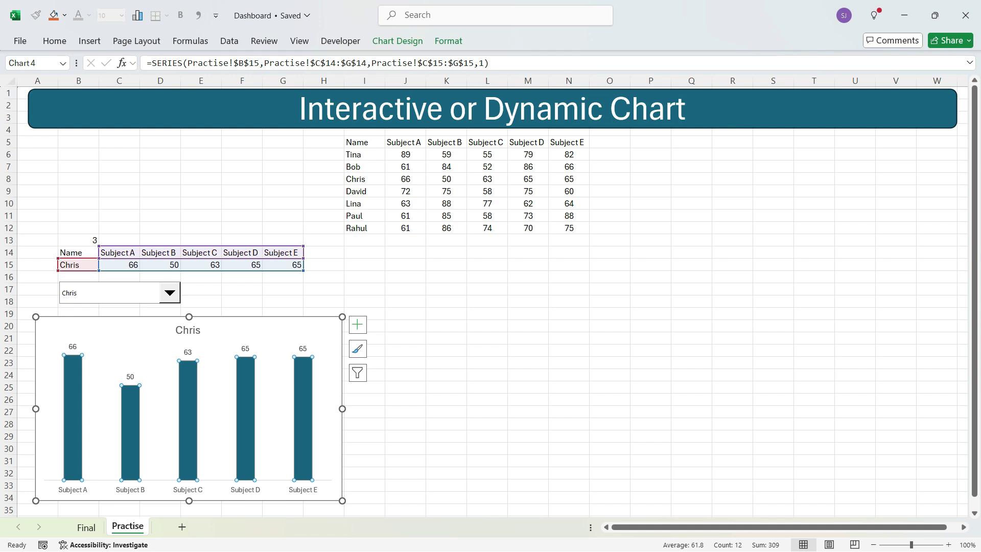
# Step: Add a List data validation to cell P17 with the student names in I6:I12 as its source
pyautogui.click(650, 289)
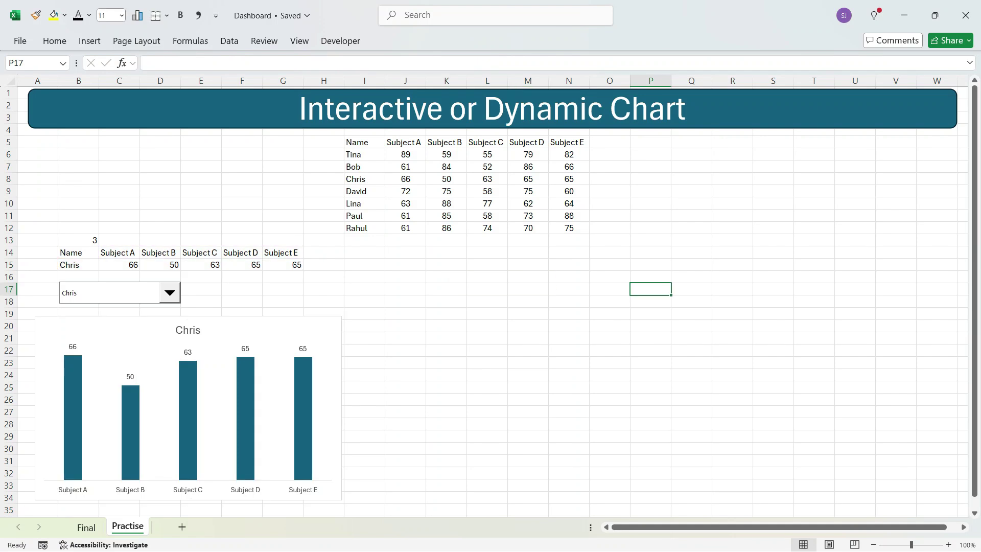
pyautogui.click(230, 41)
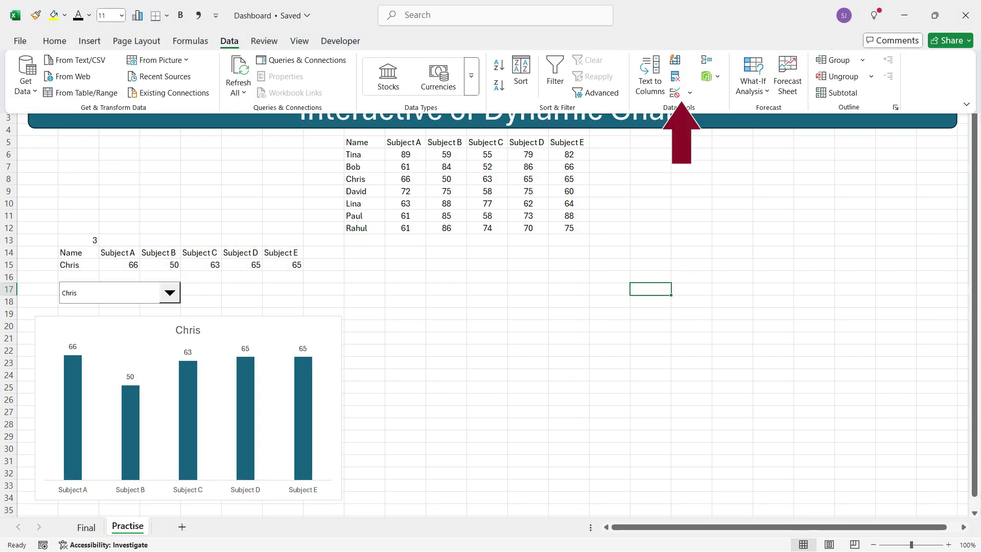
pyautogui.press('v')
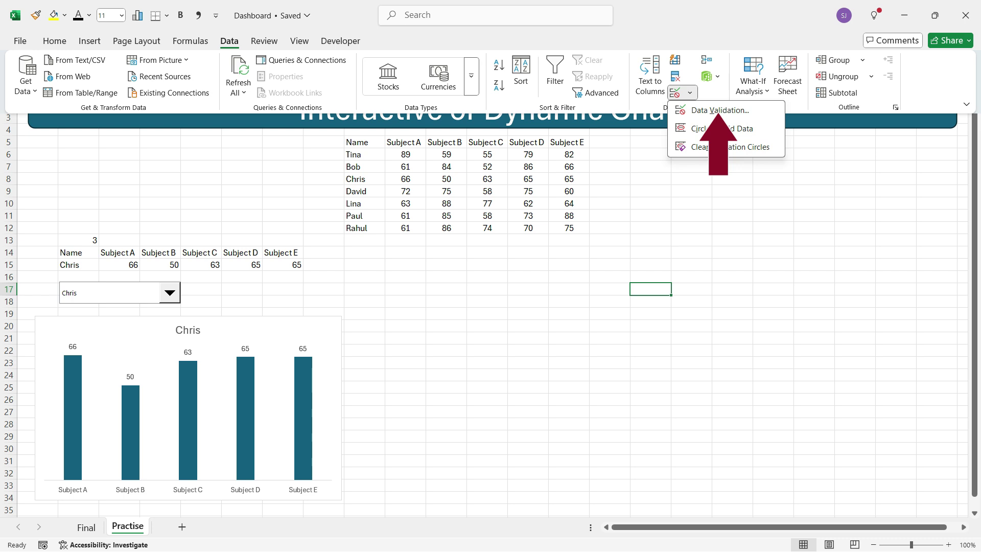
pyautogui.press('v')
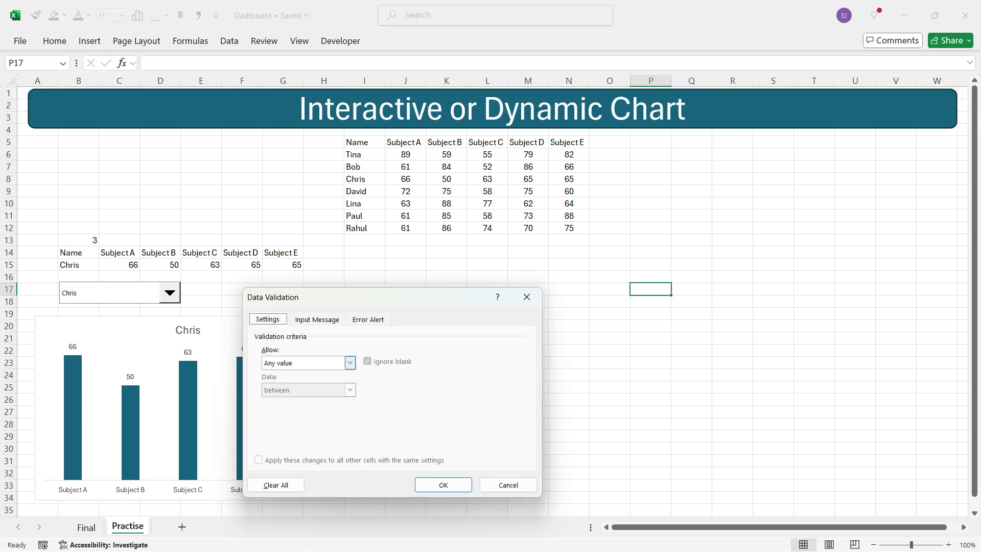
pyautogui.click(350, 362)
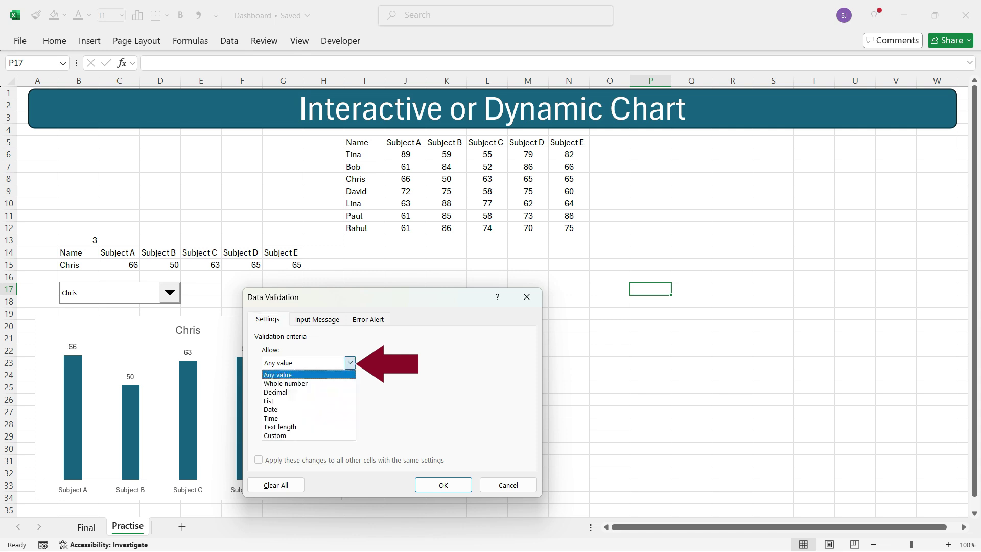
pyautogui.click(307, 400)
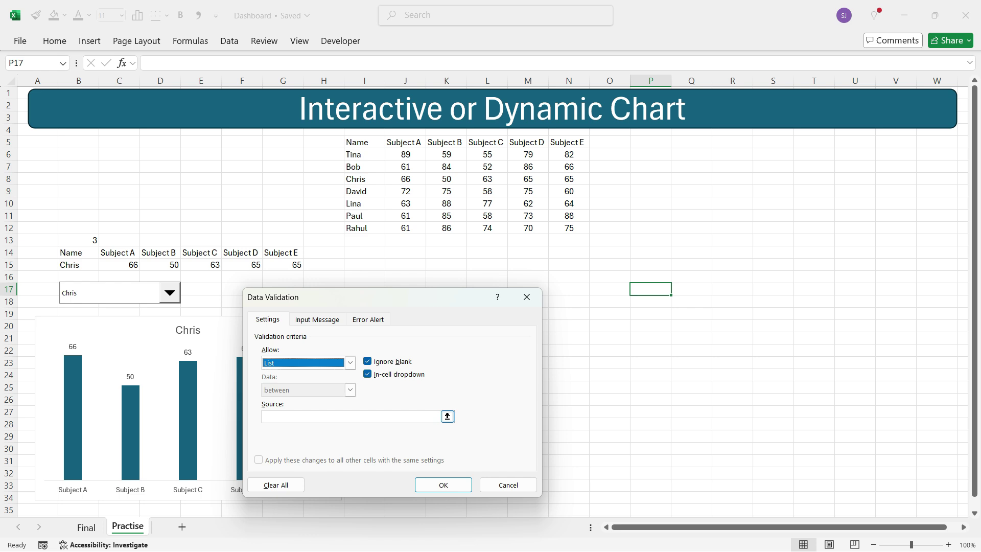
pyautogui.click(447, 416)
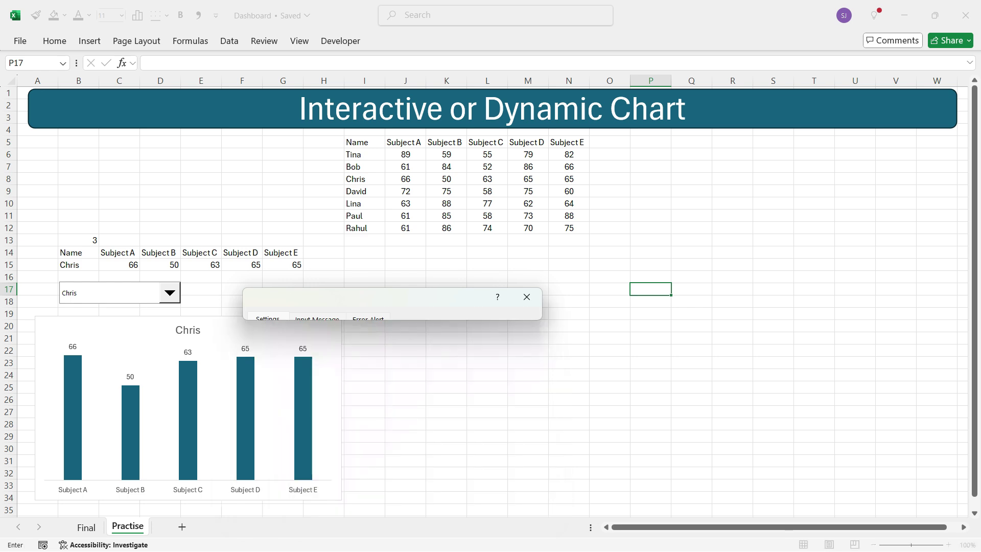
pyautogui.moveTo(364, 154); pyautogui.dragTo(365, 228)
pyautogui.click(534, 313)
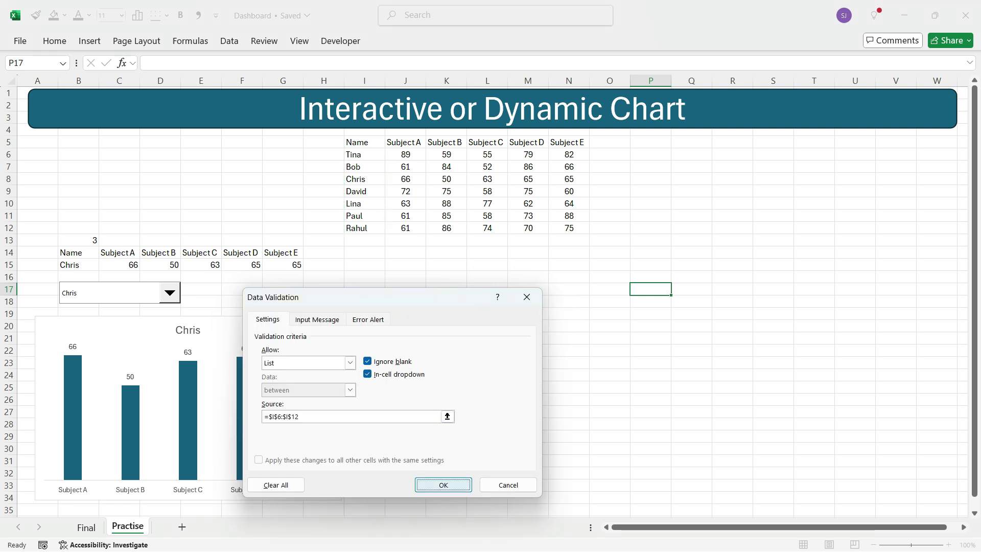
pyautogui.click(444, 484)
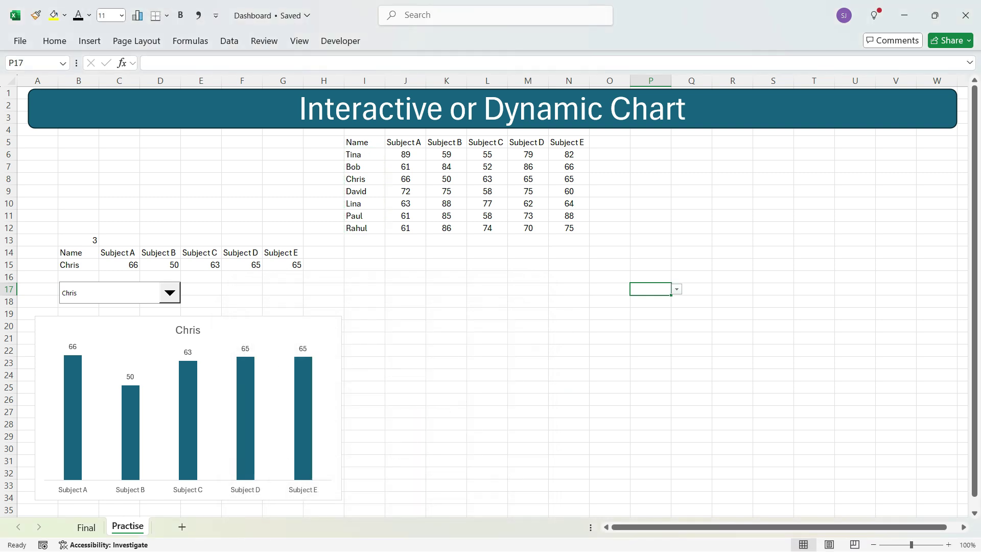
# Step: Test the drop-down list in P17 by choosing the fourth student and then the second student
pyautogui.hotkey('alt', 'Down')
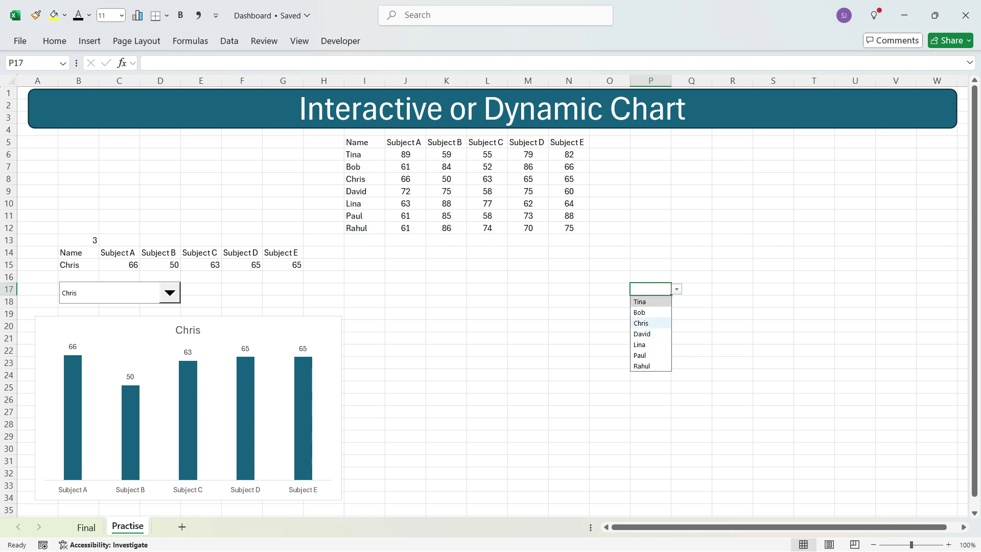
pyautogui.click(642, 334)
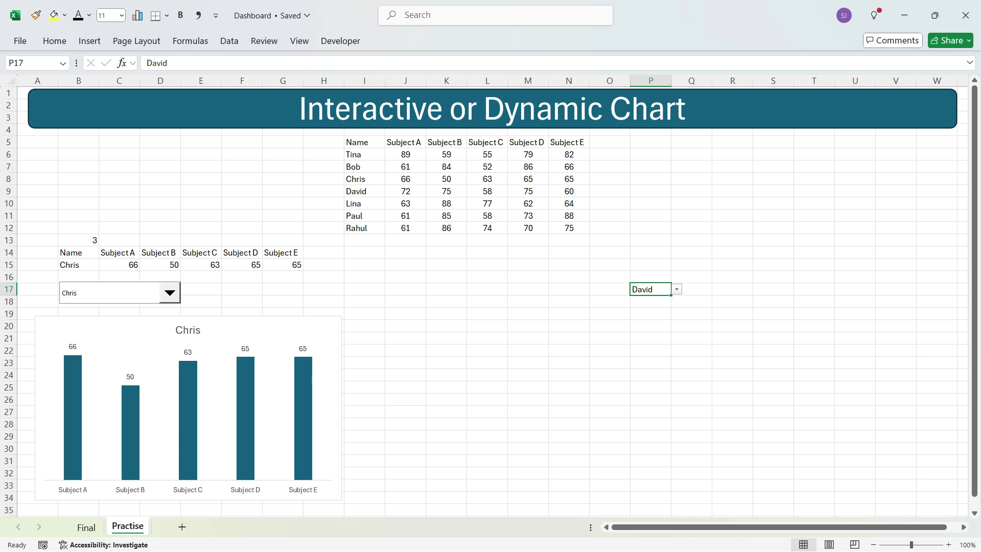
pyautogui.click(855, 228)
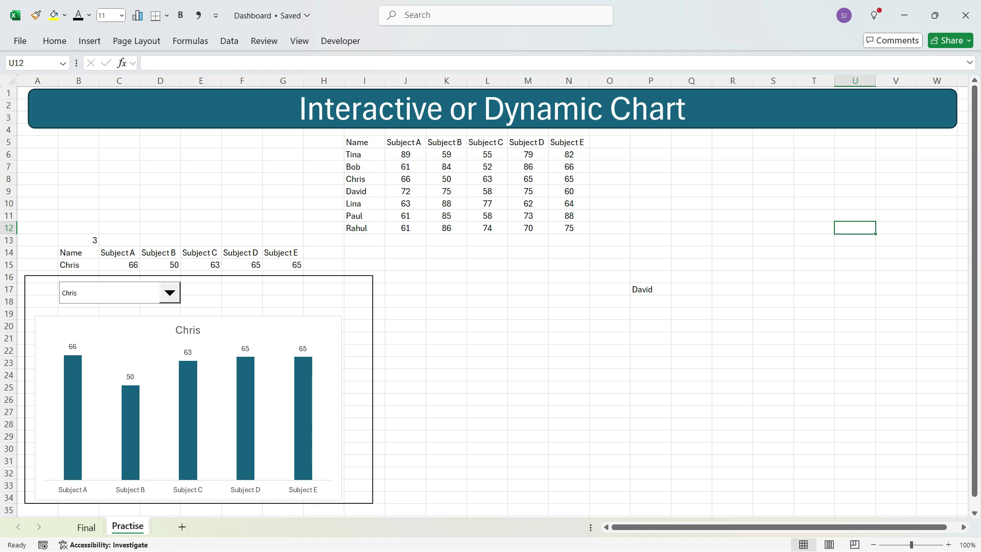
pyautogui.click(650, 289)
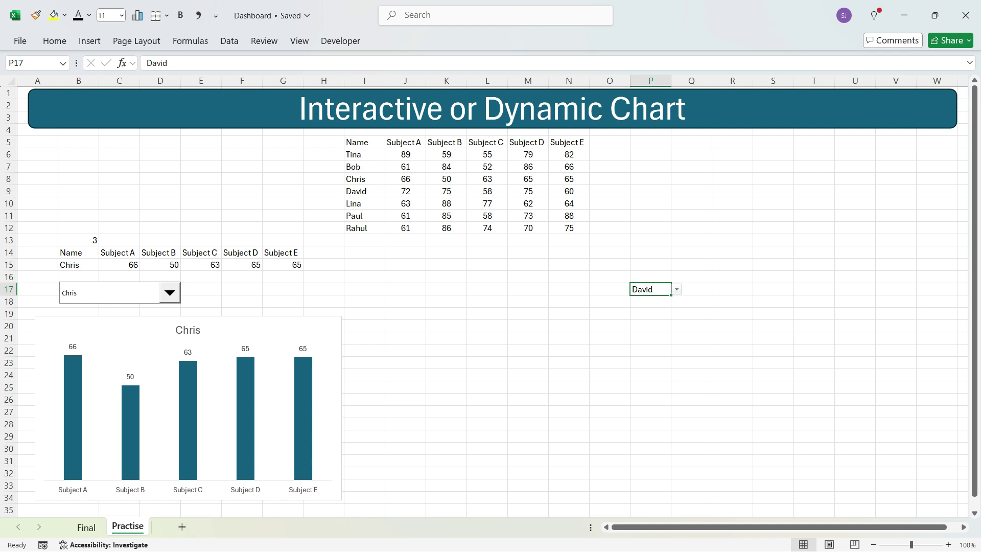
pyautogui.hotkey('alt', 'Down')
pyautogui.press('Up')
pyautogui.press('Up')
pyautogui.press('Return')
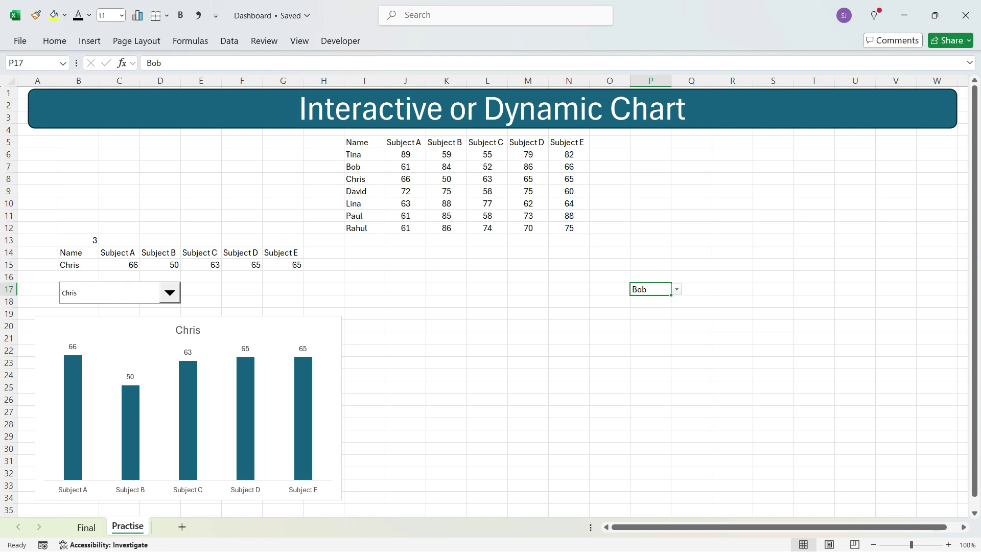
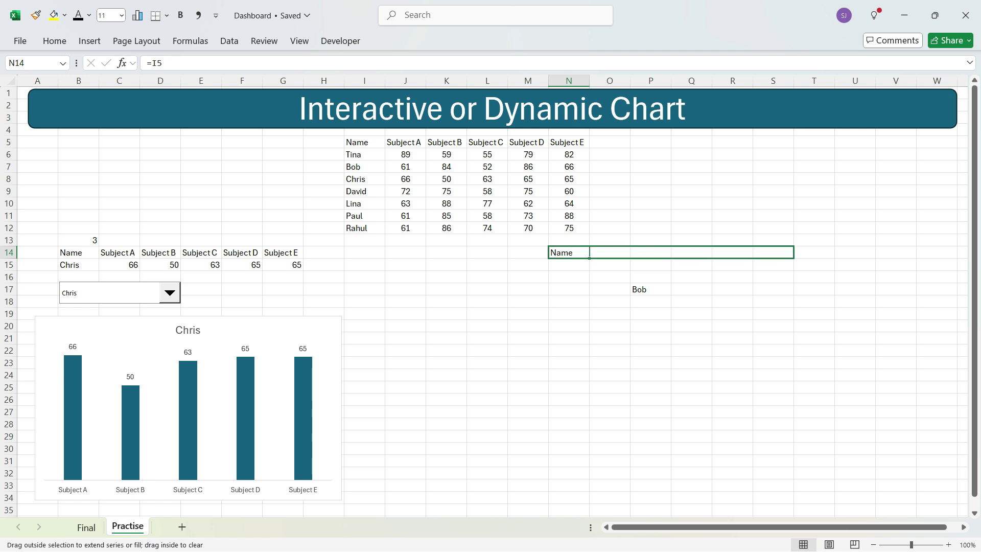
# Step: Link cell N15, under the Name header, to the drop-down cell with the formula =P17
pyautogui.click(569, 265)
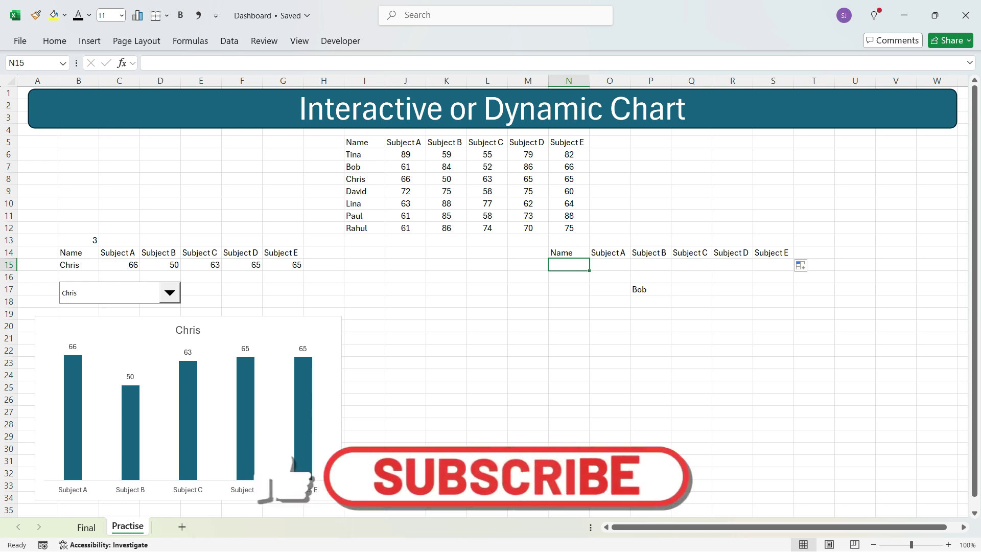
pyautogui.write('=')
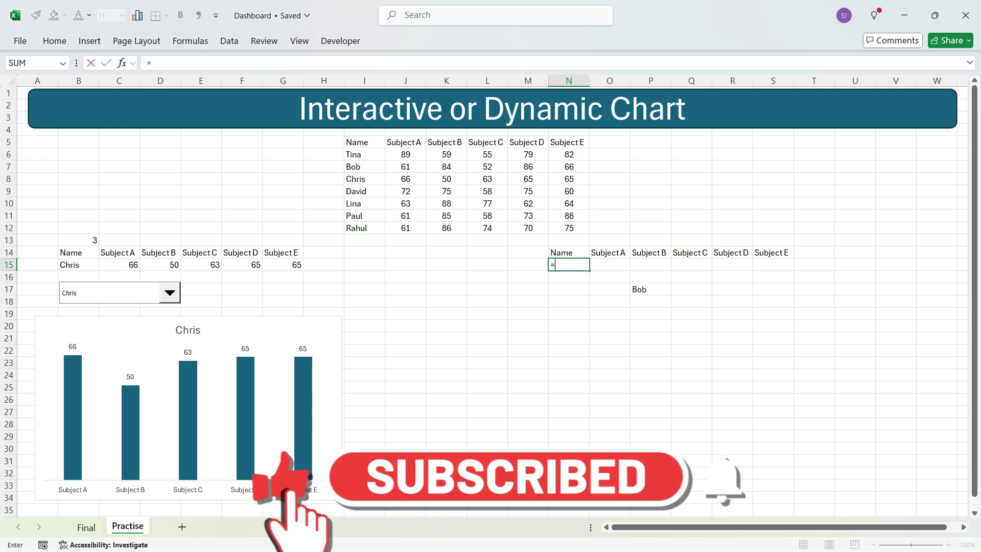
pyautogui.click(651, 289)
pyautogui.press('Return')
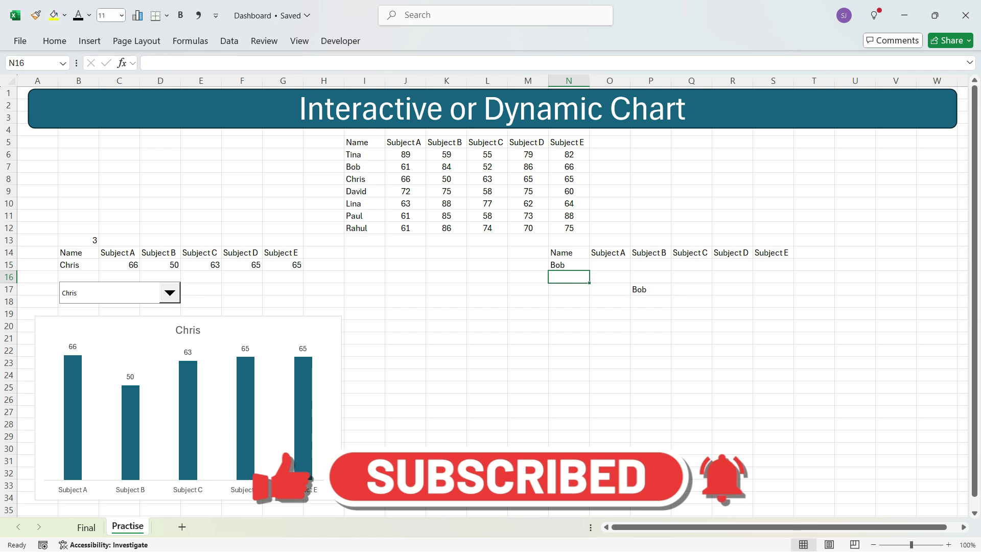
# Step: Enter the formula =VLOOKUP($N15,$I$5:$N$12,COLUMN(B1),0) in O15 to look up the Subject A score
pyautogui.click(610, 265)
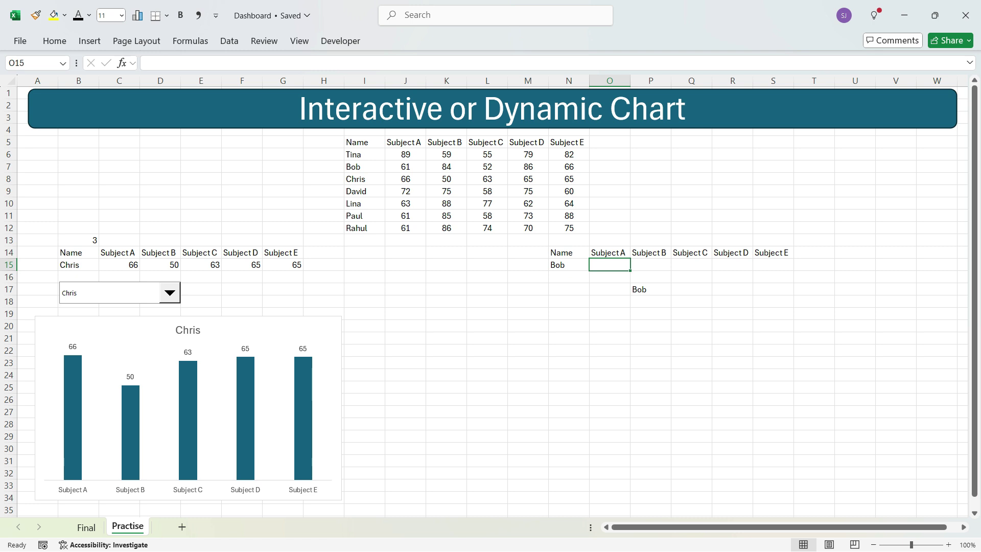
pyautogui.write('=vl')
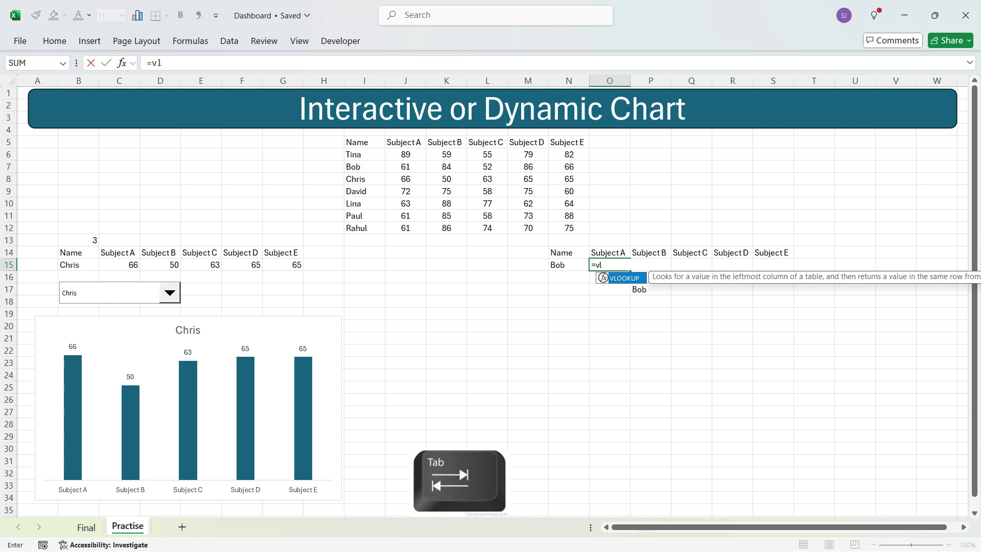
pyautogui.press('Tab')
pyautogui.press('Left')
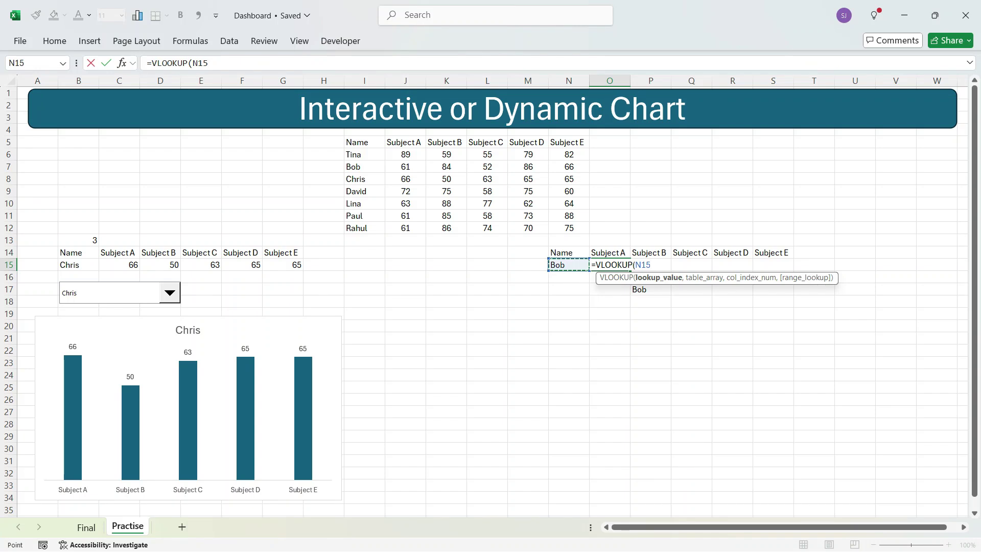
pyautogui.press('F4')
pyautogui.press('F4')
pyautogui.press('F4')
pyautogui.write(',')
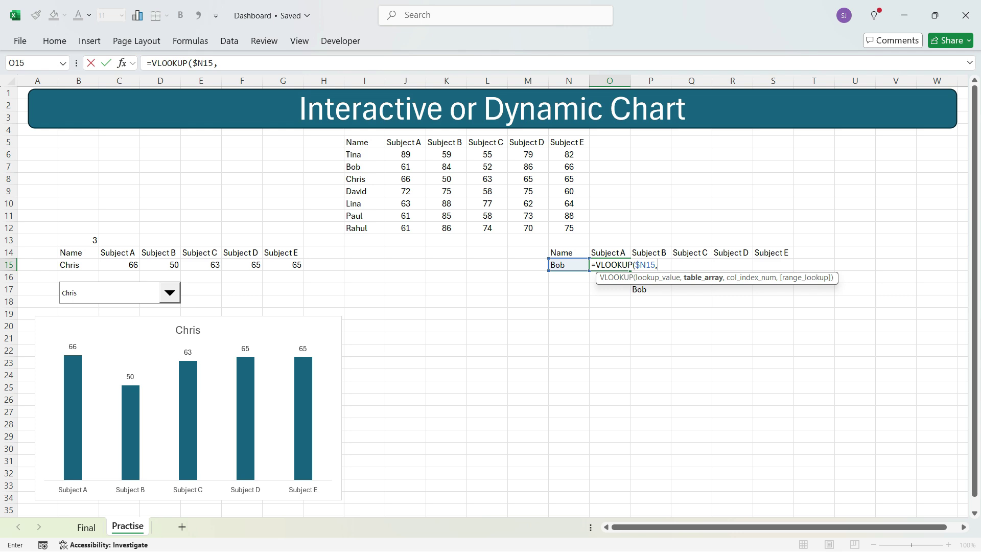
pyautogui.moveTo(355, 142); pyautogui.dragTo(585, 229)
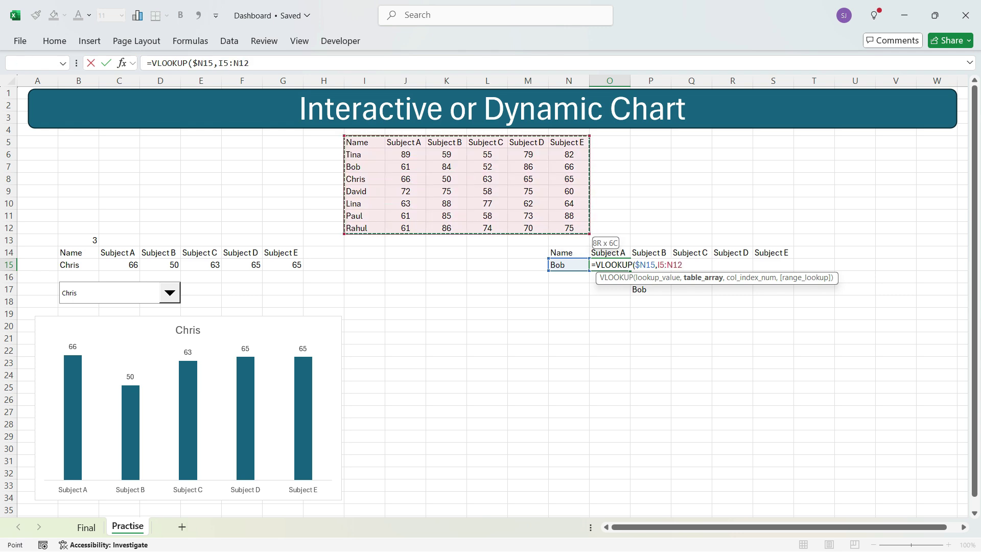
pyautogui.press('F4')
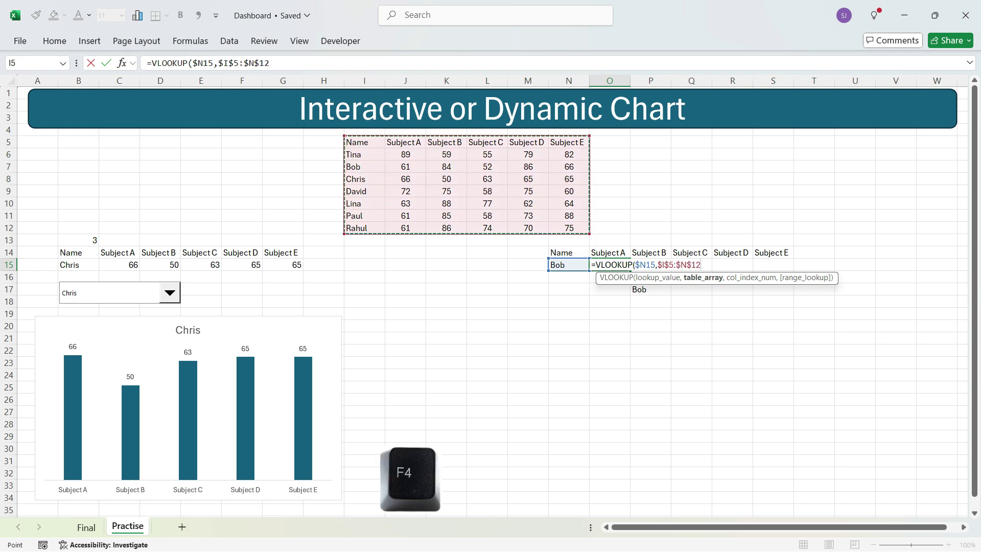
pyautogui.write(',')
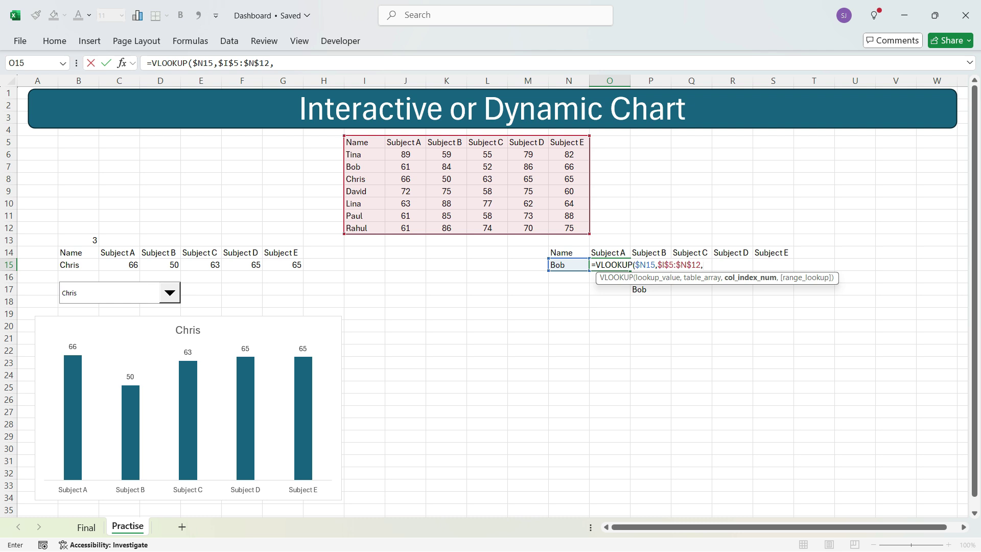
pyautogui.write('colu')
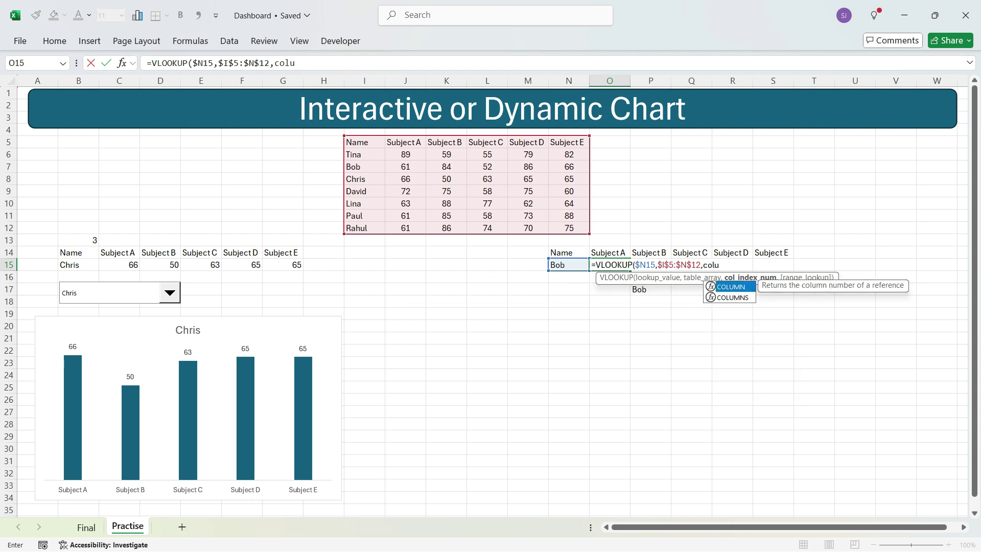
pyautogui.press('Tab')
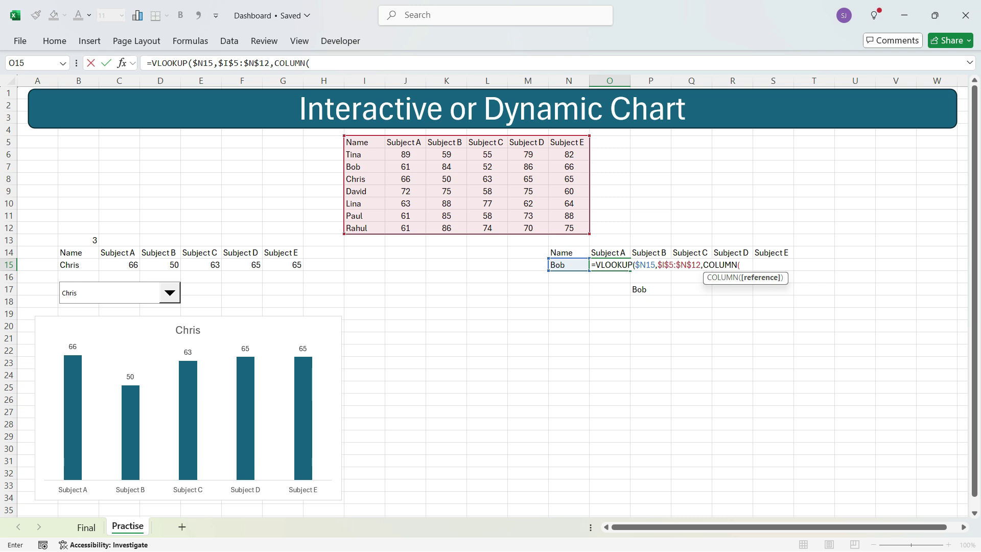
pyautogui.write('b1),')
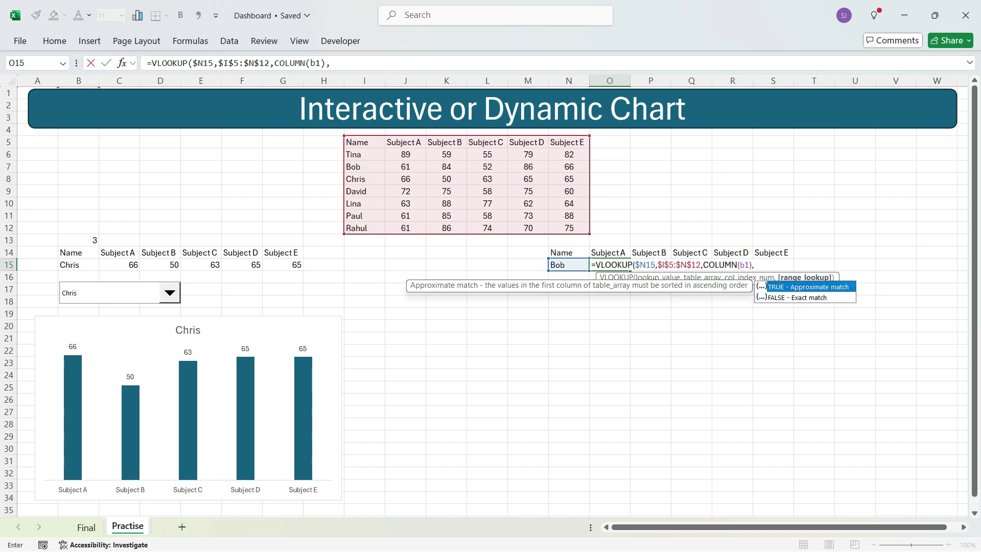
pyautogui.write('0)')
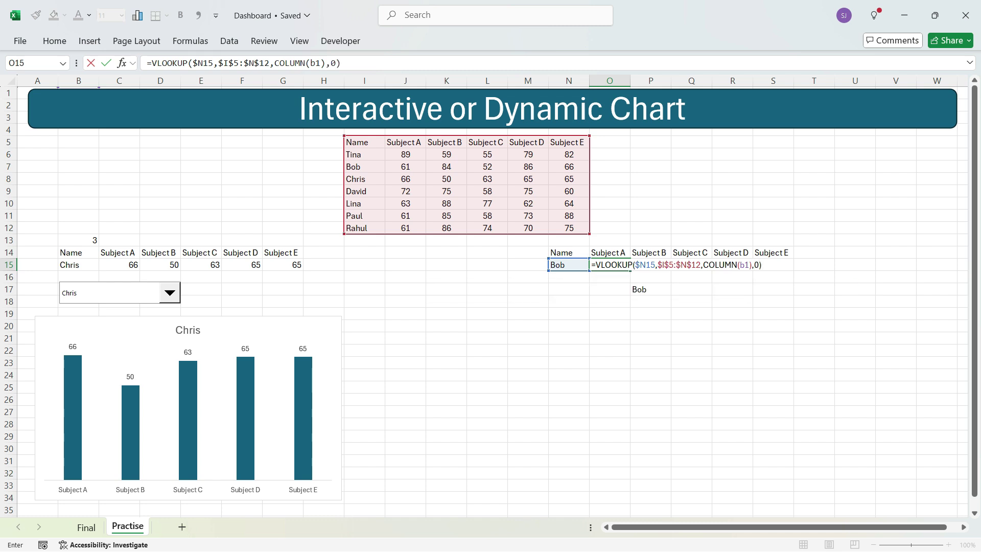
pyautogui.press('Return')
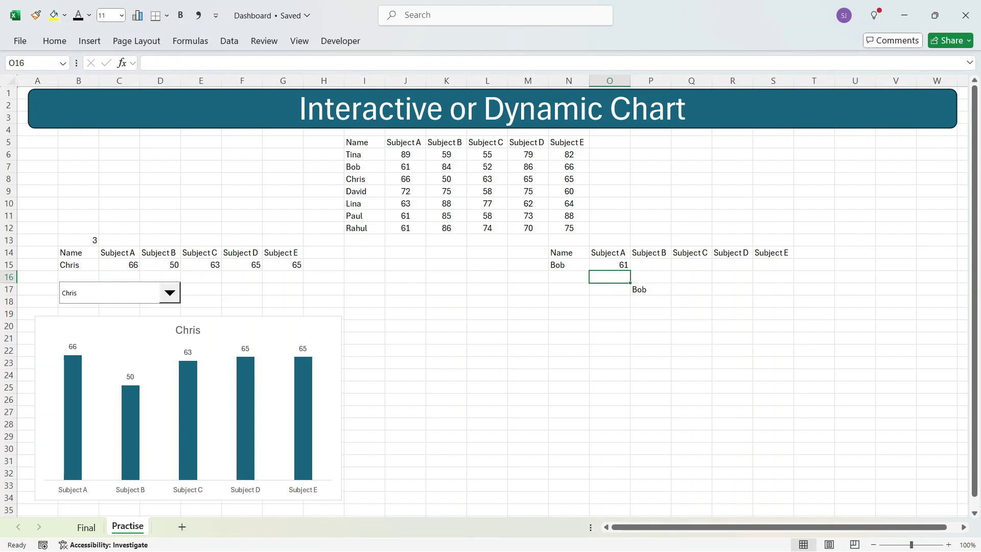
# Step: Fill the VLOOKUP formula from O15 across to S15 and select O15 again
pyautogui.press('Up')
pyautogui.moveTo(630, 270); pyautogui.dragTo(790, 267)
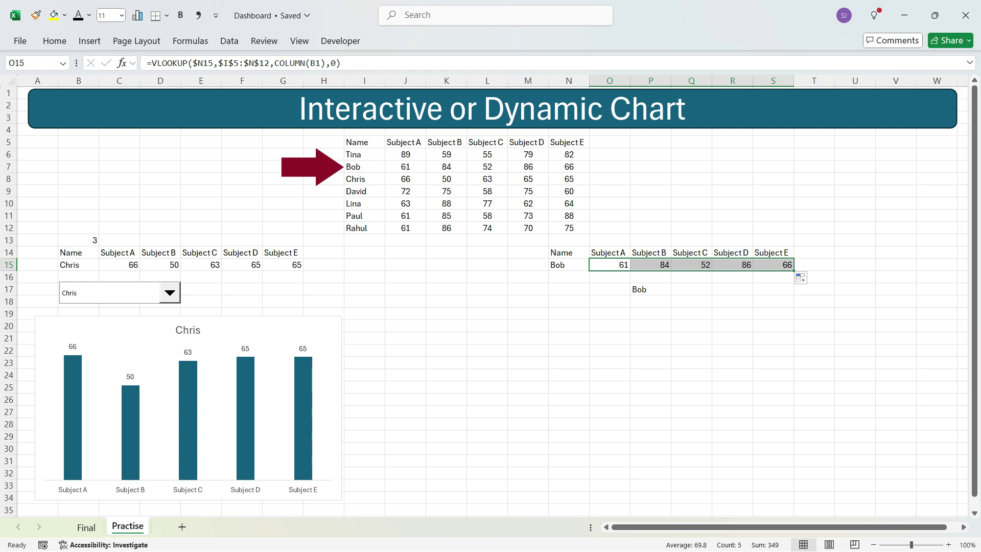
pyautogui.click(610, 265)
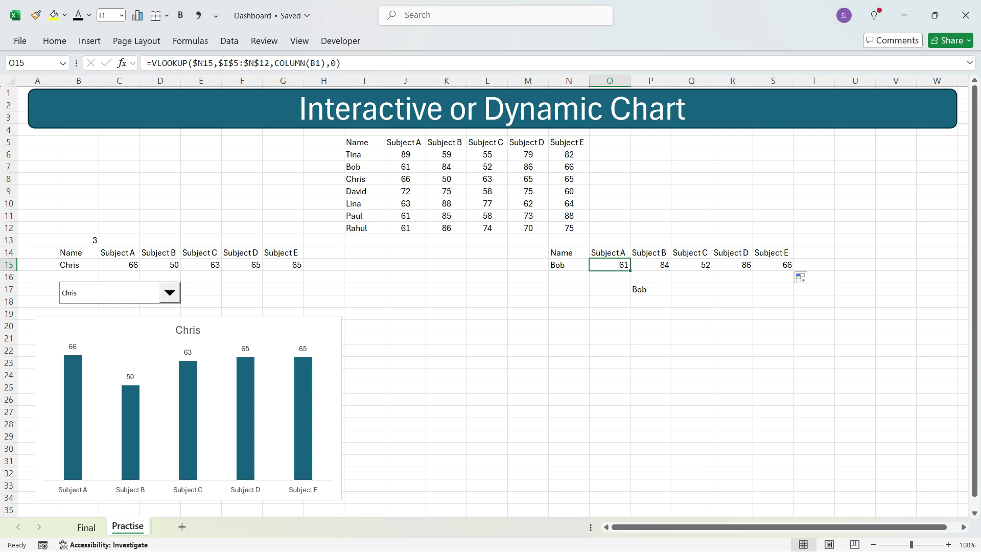
# Step: Test the VLOOKUP row by choosing the fourth student and then the sixth student in the P17 drop-down list
pyautogui.click(650, 289)
pyautogui.click(676, 290)
pyautogui.press('Down')
pyautogui.press('Down')
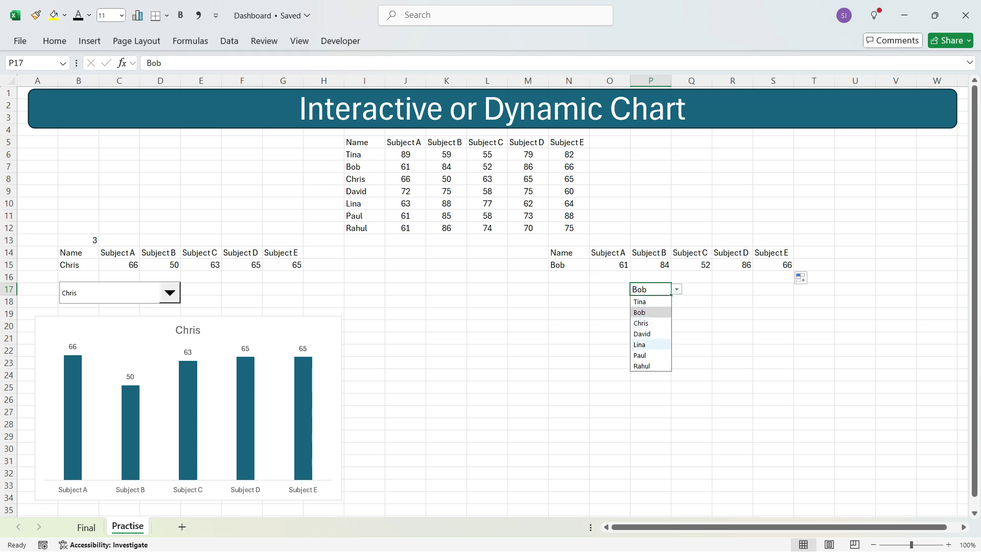
pyautogui.press('Return')
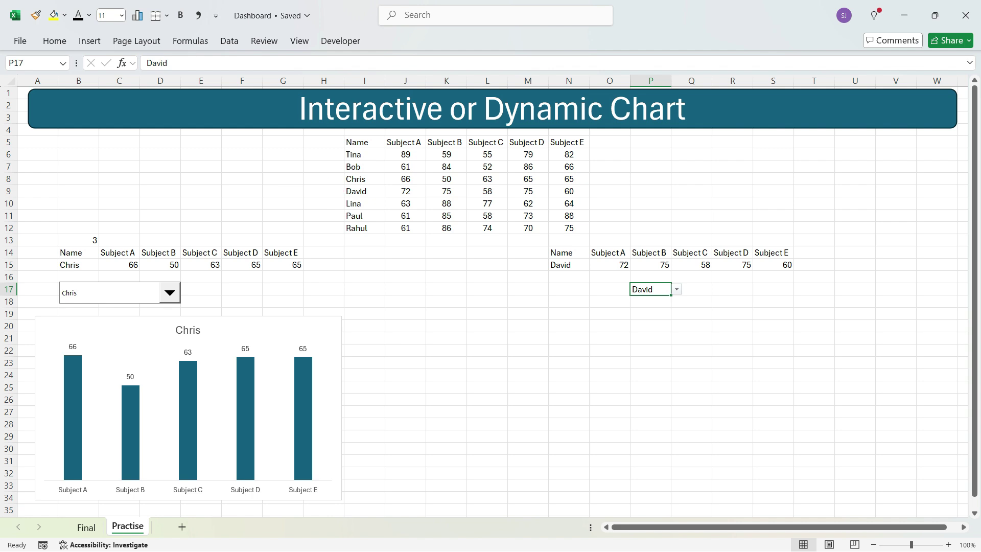
pyautogui.hotkey('alt', 'Down')
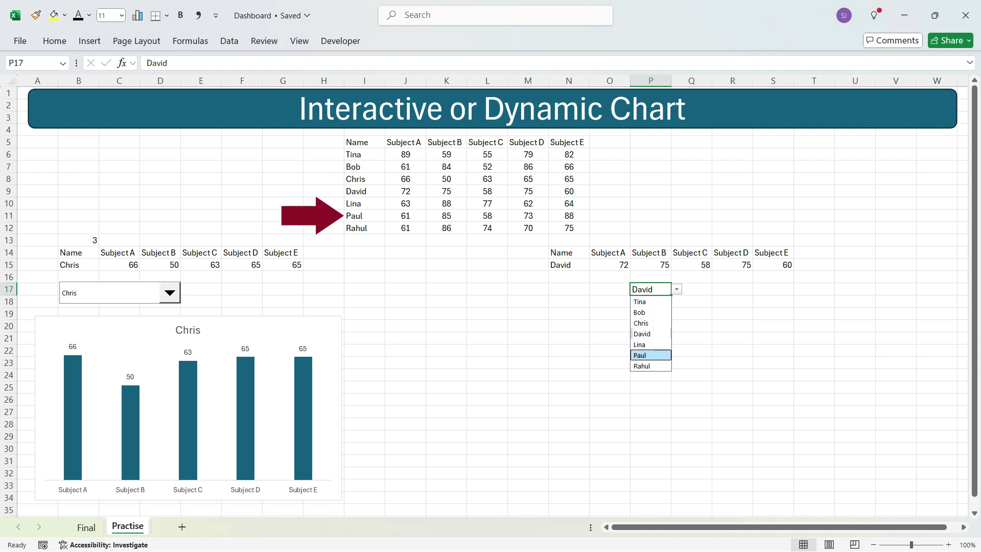
pyautogui.press('Return')
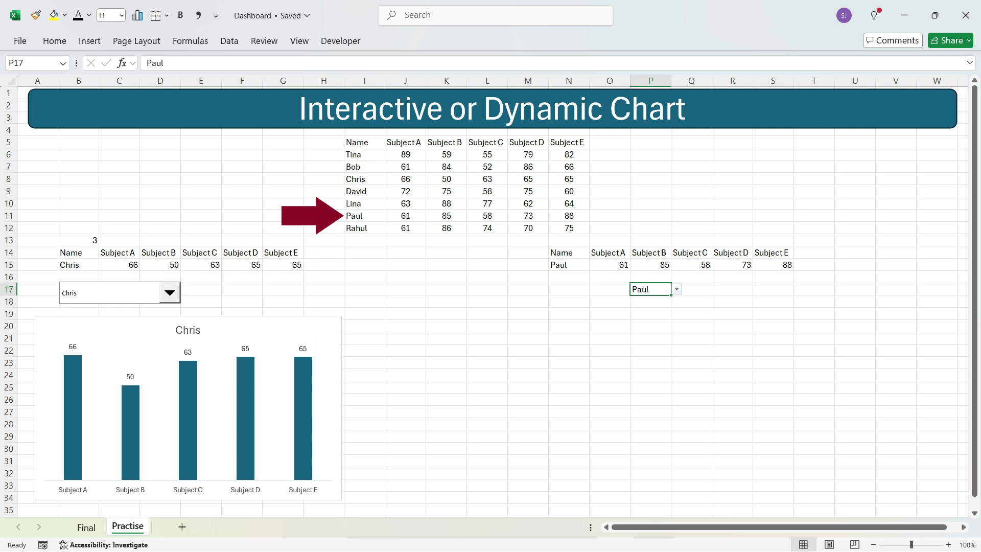
# Step: Insert a clustered column chart from N14:S15 with each subject as its own coloured series, and place it below the P17 drop-down cell
pyautogui.moveTo(569, 252); pyautogui.dragTo(773, 265)
pyautogui.click(89, 41)
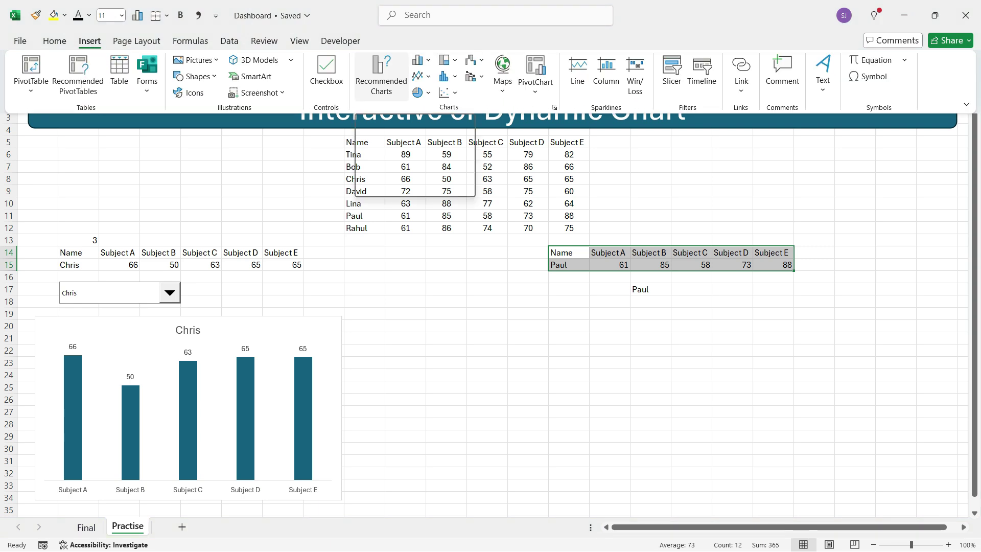
pyautogui.click(381, 76)
pyautogui.click(383, 116)
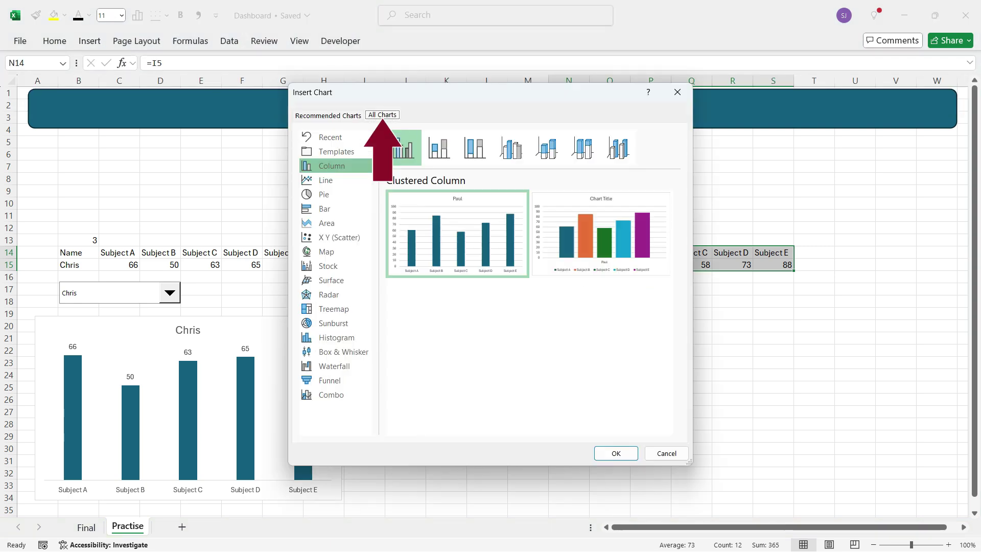
pyautogui.click(595, 235)
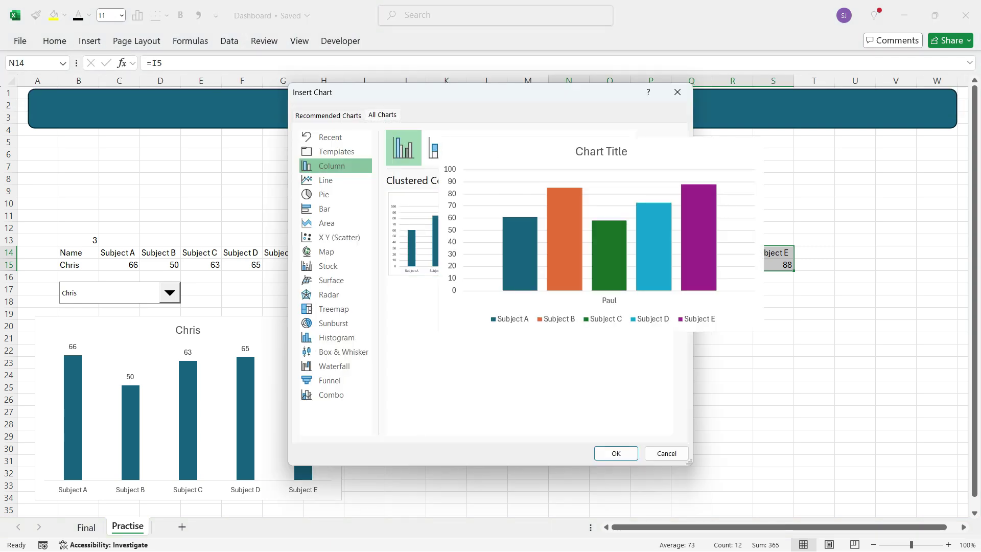
pyautogui.click(616, 454)
pyautogui.moveTo(493, 256); pyautogui.dragTo(638, 353)
# Step: Remove the new chart's gridlines and vertical axis, and add data labels to all its subject columns
pyautogui.press('Delete')
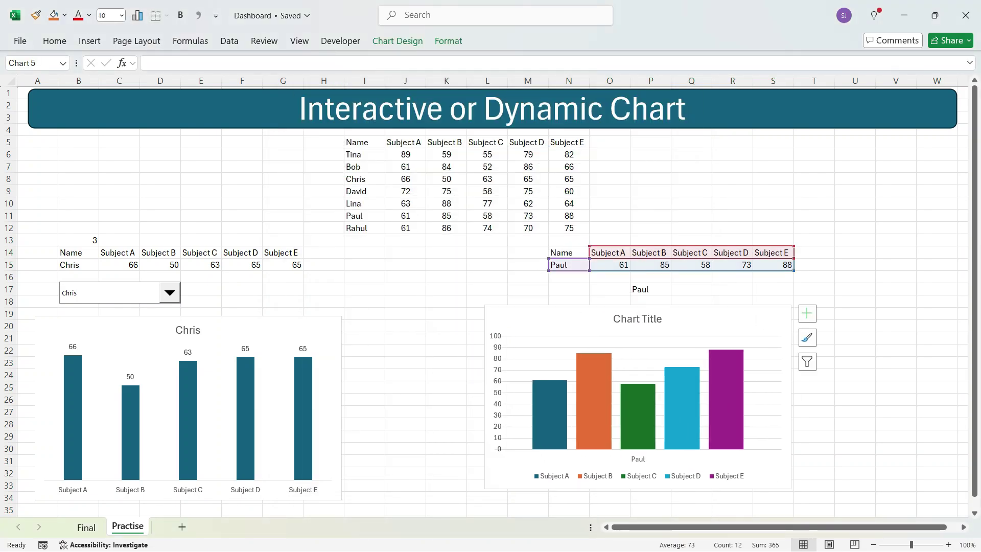
pyautogui.press('Delete')
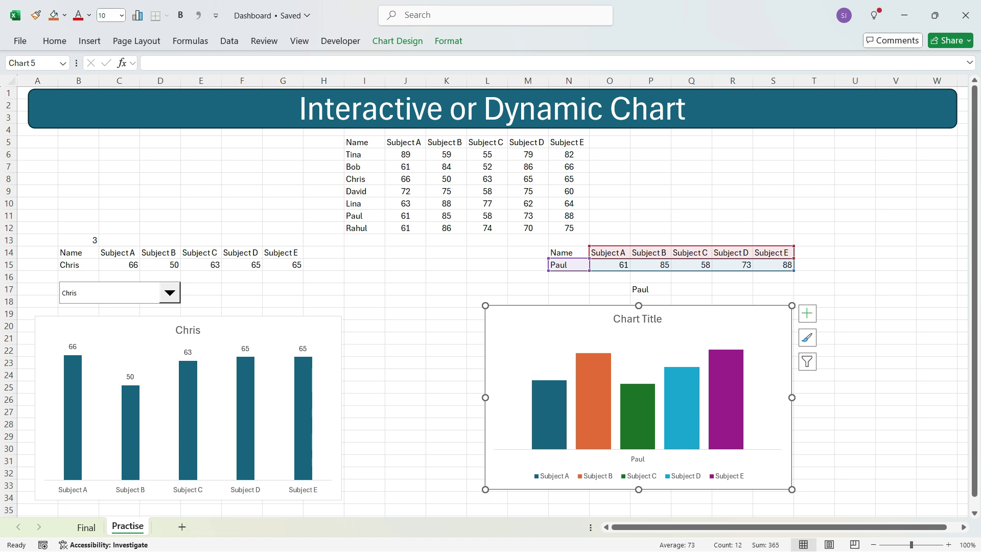
pyautogui.rightClick(604, 378)
pyautogui.click(659, 482)
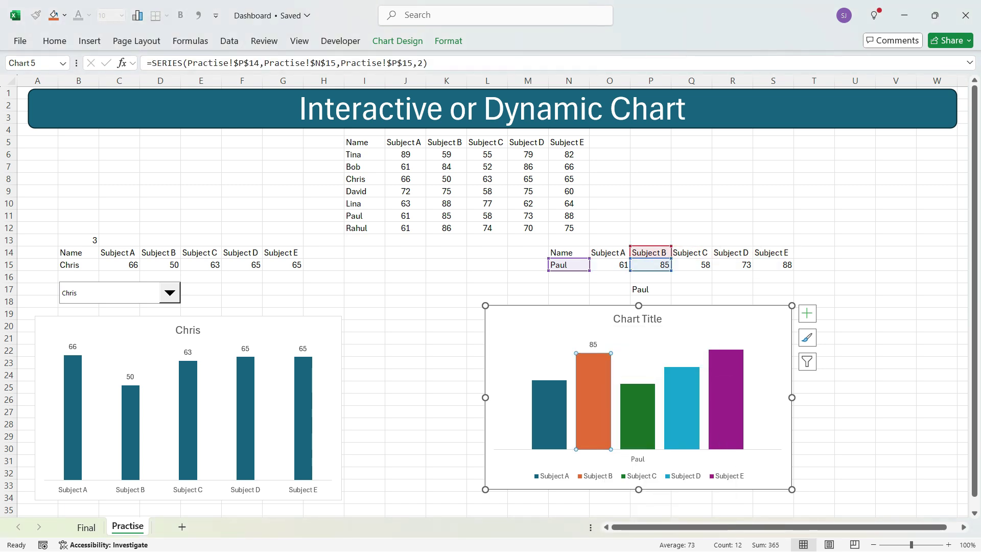
# Step: Test the new chart by choosing the third student and then the last student in the P17 drop-down list
pyautogui.click(651, 290)
pyautogui.click(677, 289)
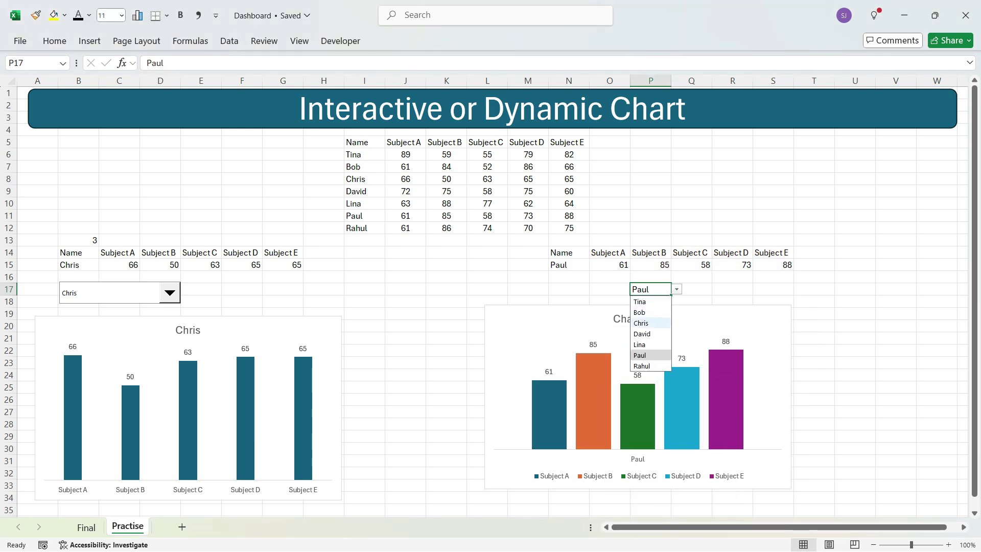
pyautogui.click(641, 323)
pyautogui.click(677, 289)
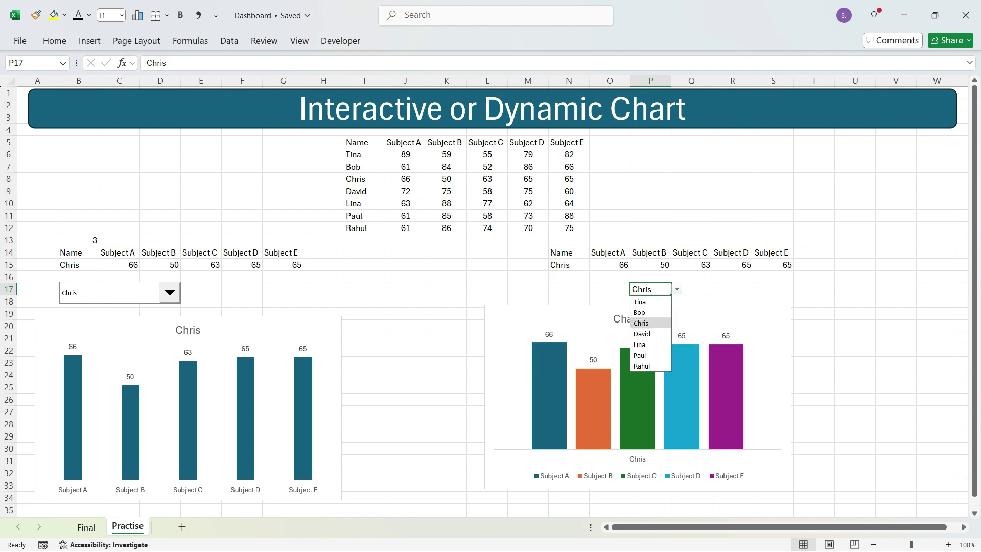
pyautogui.click(642, 366)
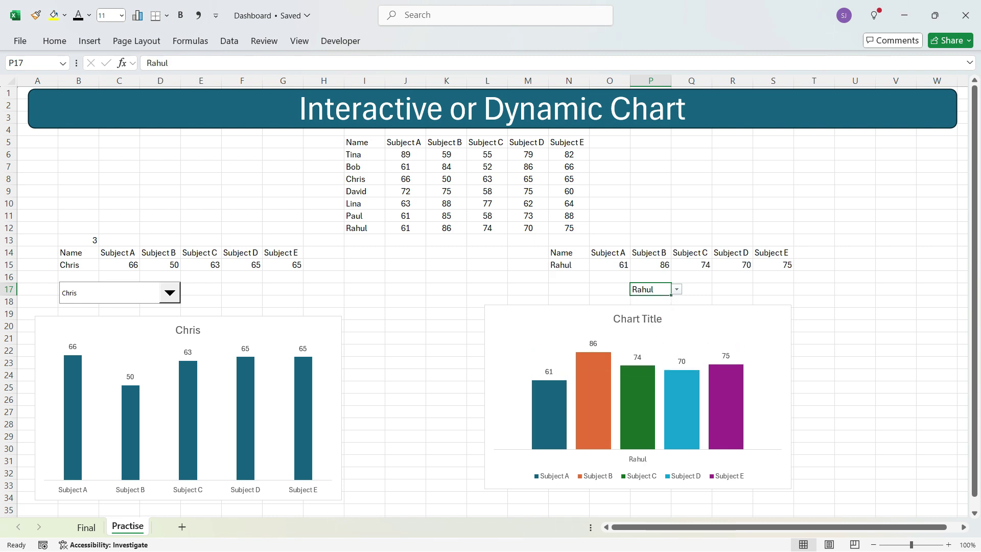